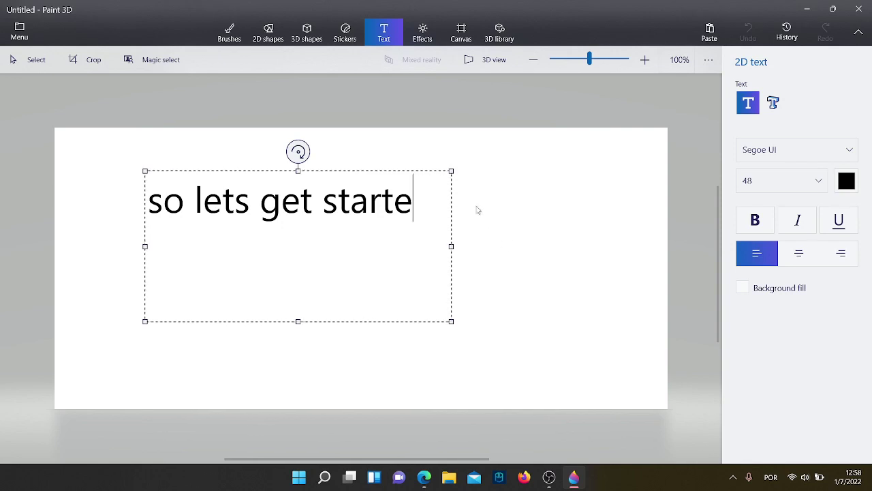
- Add a size 24 2D text note reading "lets start with the head" and "a simple cube" near the canvas's upper-left corner
click(295, 97)
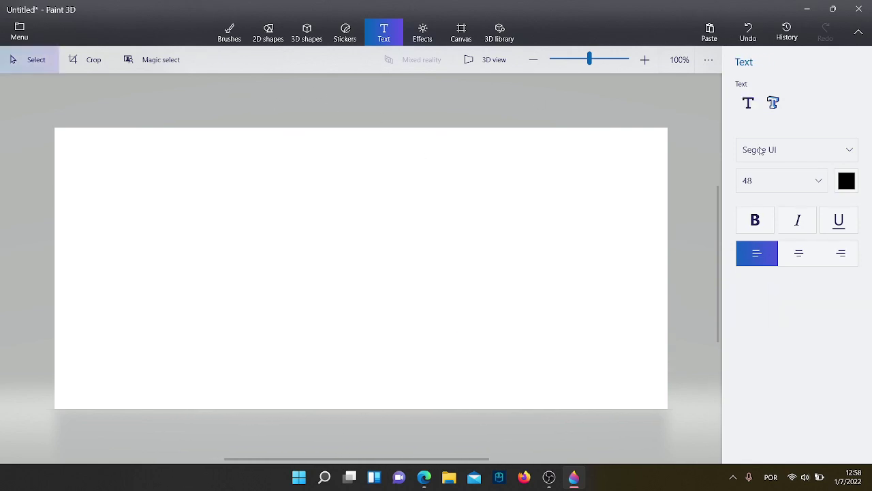
click(757, 180)
click(775, 169)
click(748, 103)
click(77, 141)
text(lets)
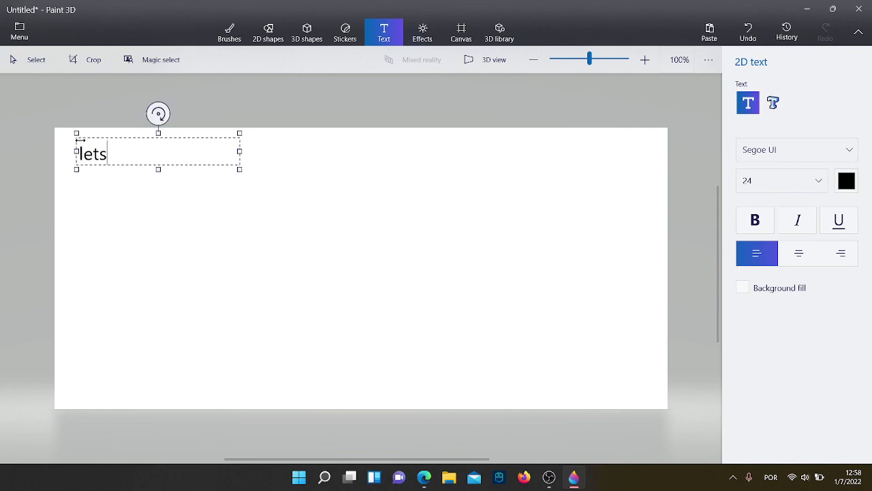
text( start with the head)
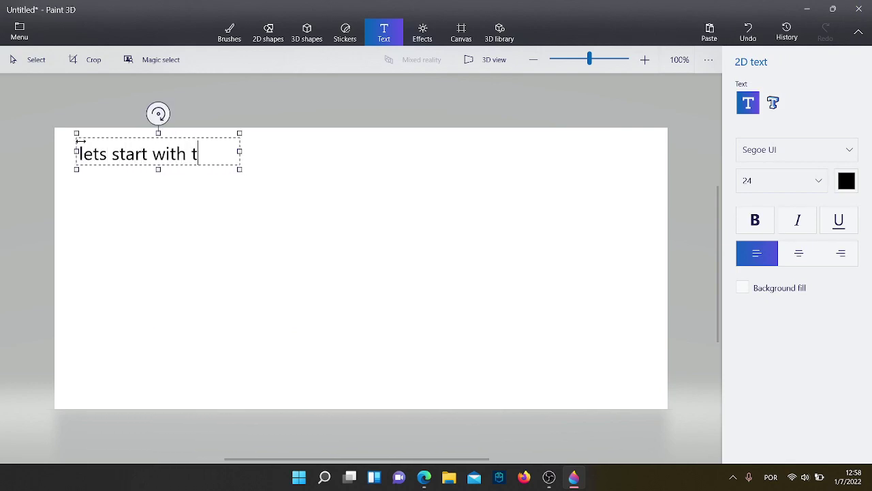
key(Return)
text(a )
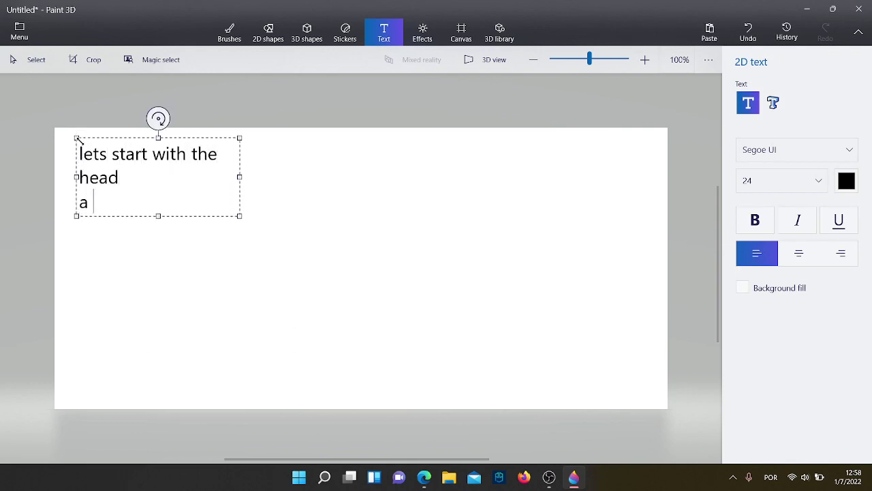
text(simple cube)
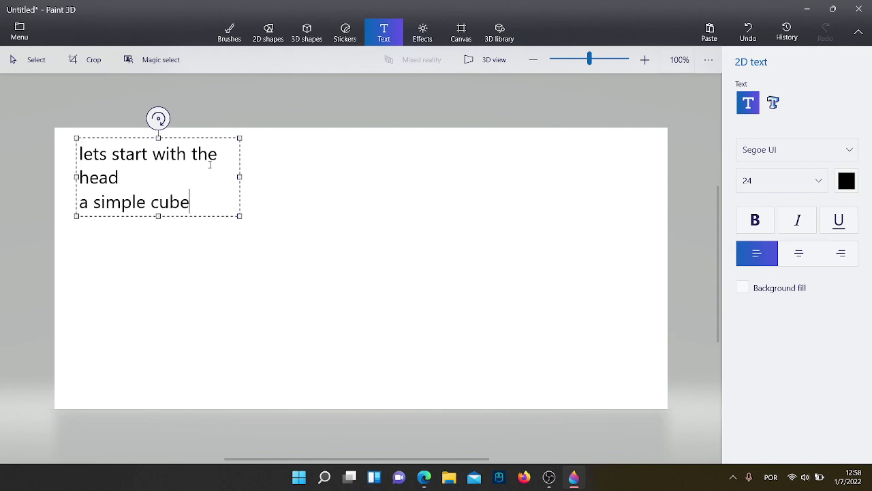
click(372, 173)
- Draw a large black rectangle outline in the middle of the canvas for the head
click(270, 41)
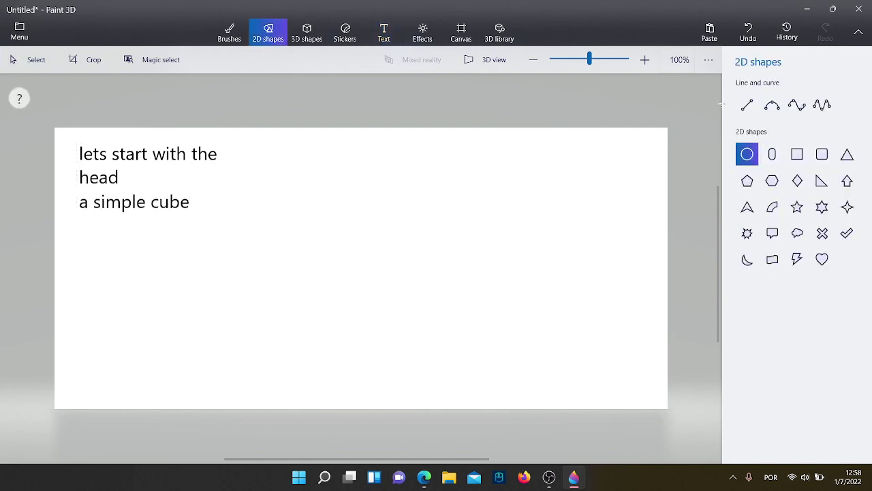
click(797, 154)
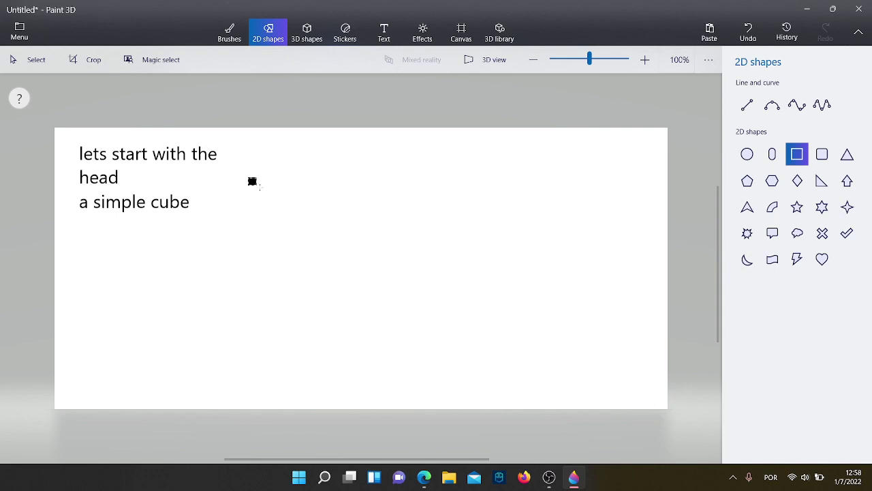
drag(251, 180, 463, 355)
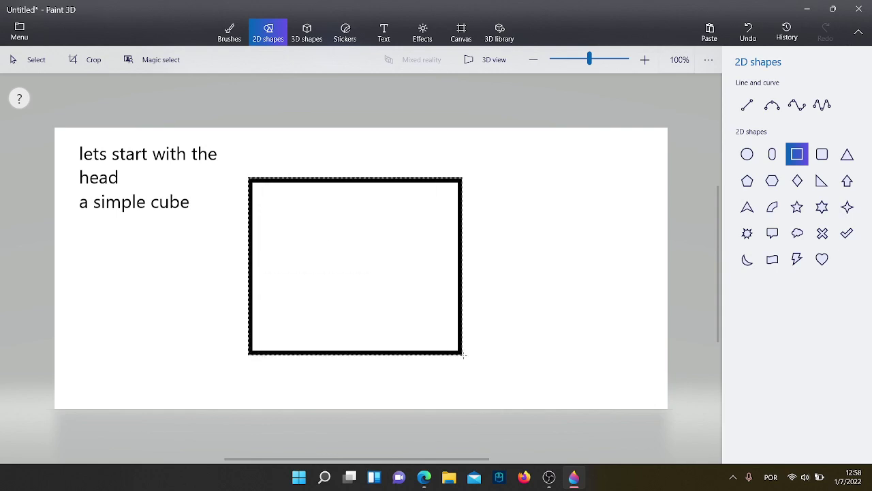
click(546, 296)
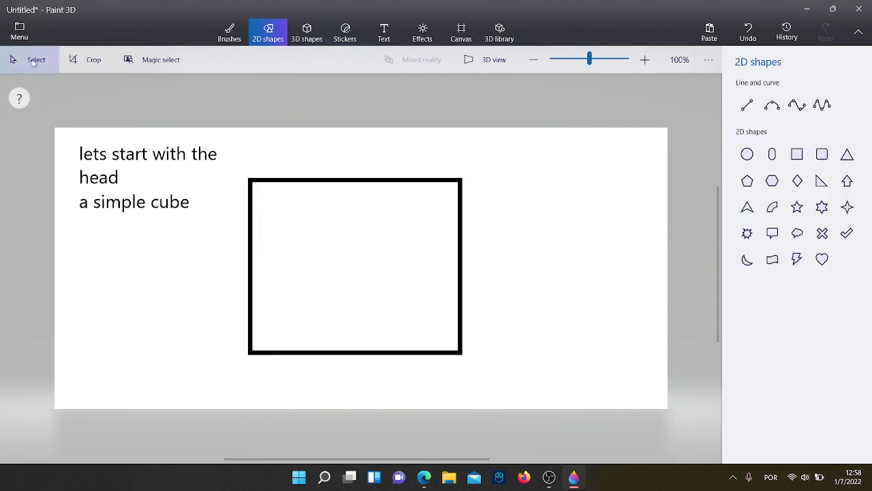
- Replace the note near the canvas's upper-left corner with 2D text reading "then for the hair you just draw 3 cirlces"
drag(153, 185, 238, 244)
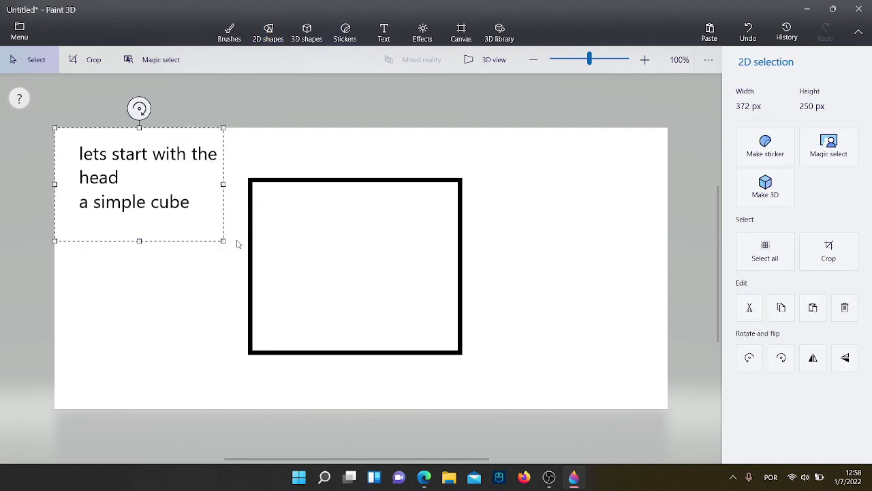
key(Delete)
click(381, 33)
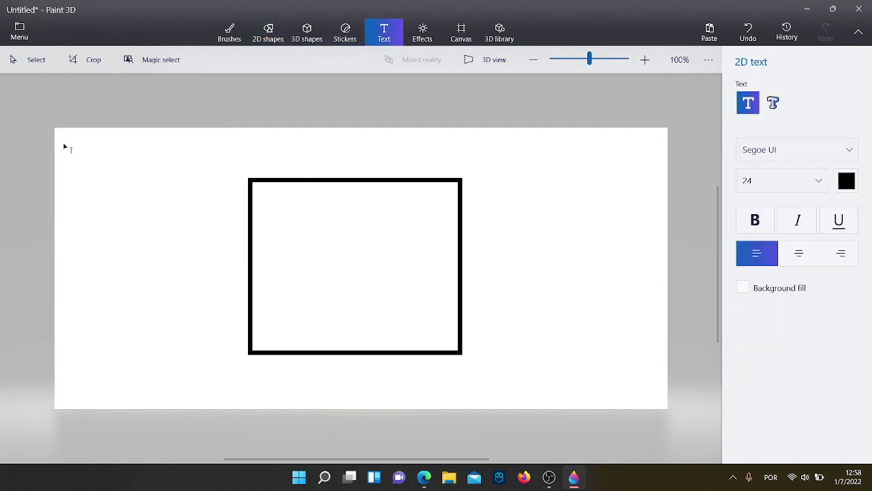
drag(64, 146, 217, 183)
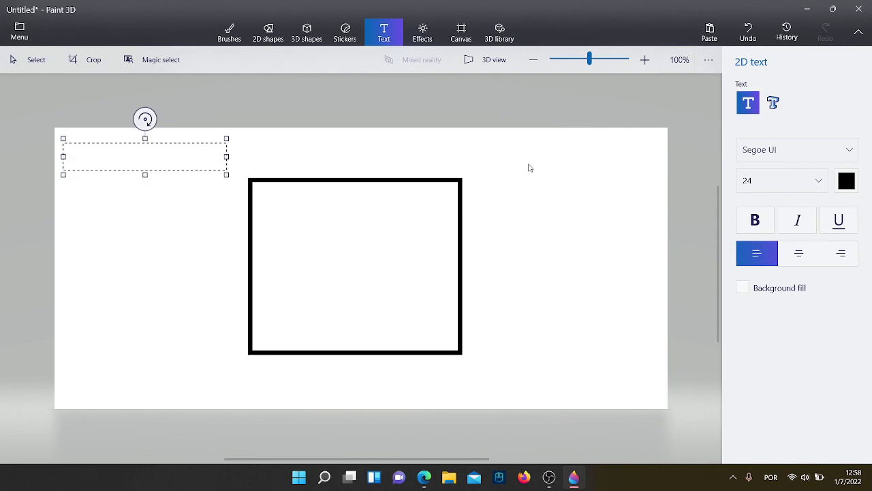
text(thne)
key(BackSpace)
key(BackSpace)
text(en for the hair you)
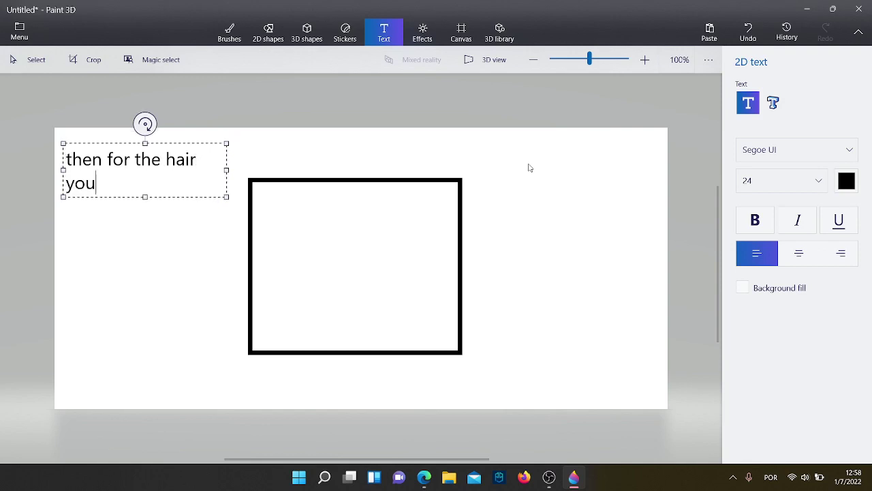
text( just draw 3 )
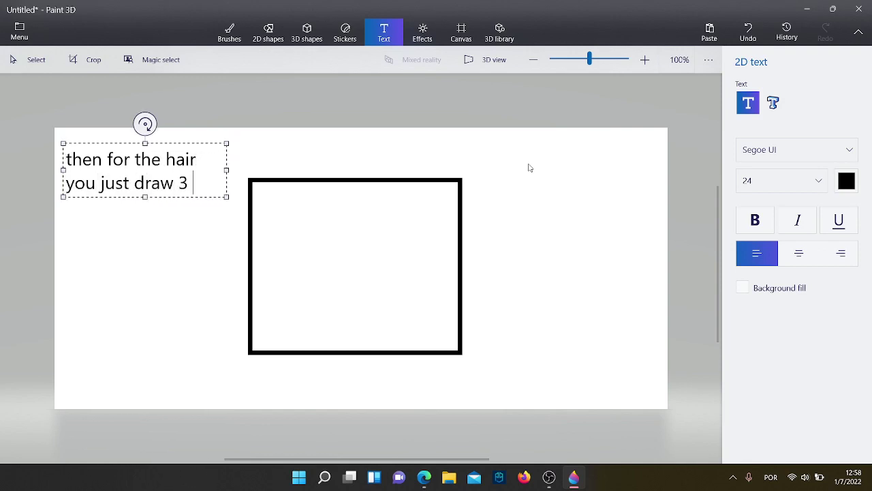
text(cirlces)
click(364, 183)
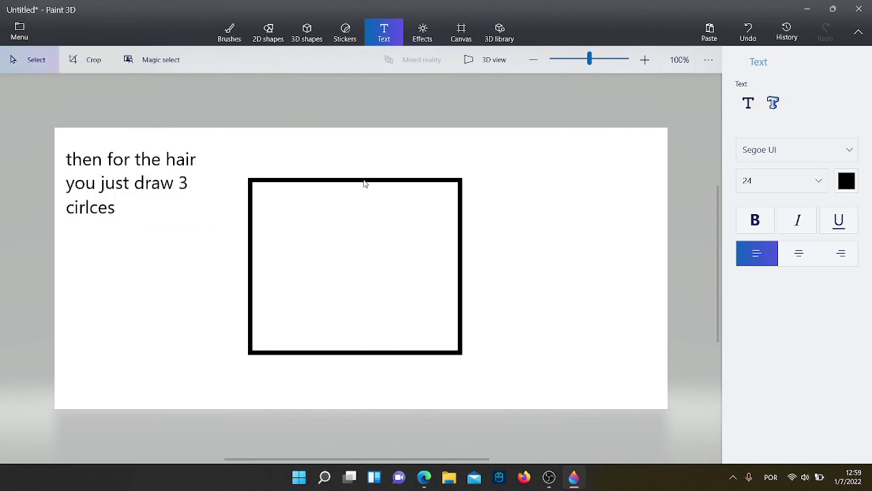
- Draw three adjoining circle outlines across the rectangle's top edge for the hair, a large one between two small ones
click(264, 35)
click(747, 154)
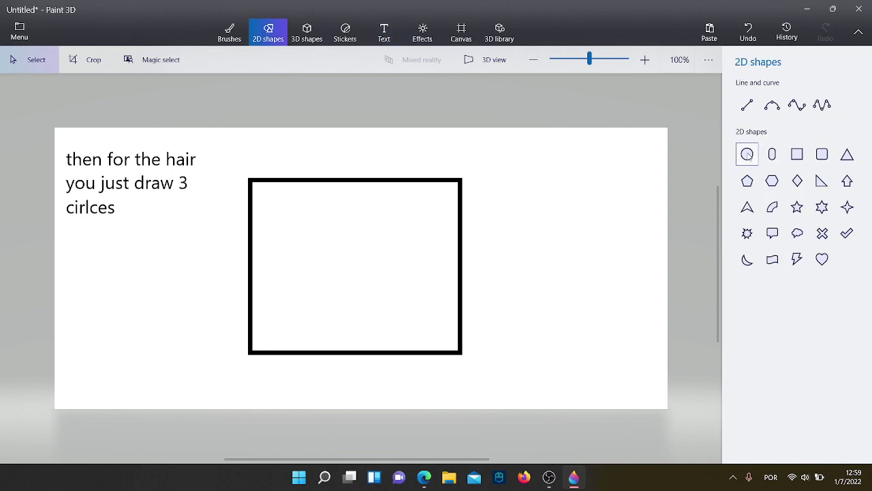
mouse_move(298, 168)
mouse_down()
mouse_move(377, 234)
mouse_move(358, 217)
mouse_move(367, 209)
mouse_up()
click(545, 174)
click(750, 156)
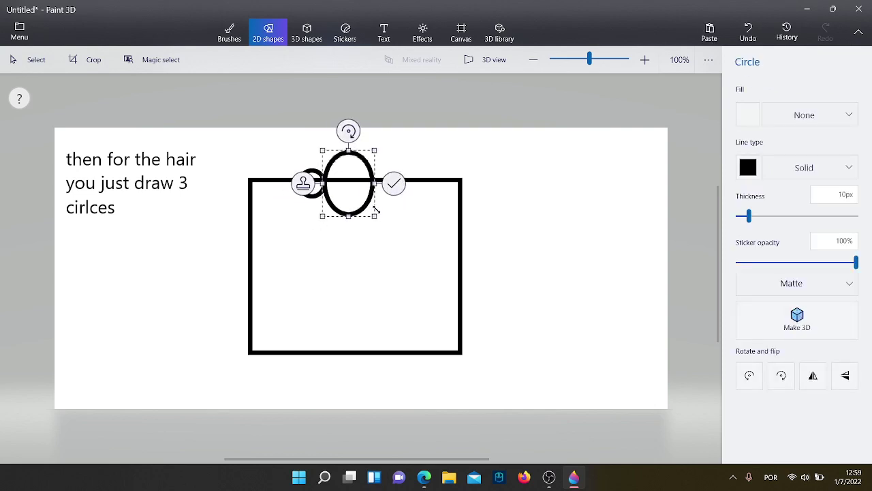
click(578, 202)
click(746, 155)
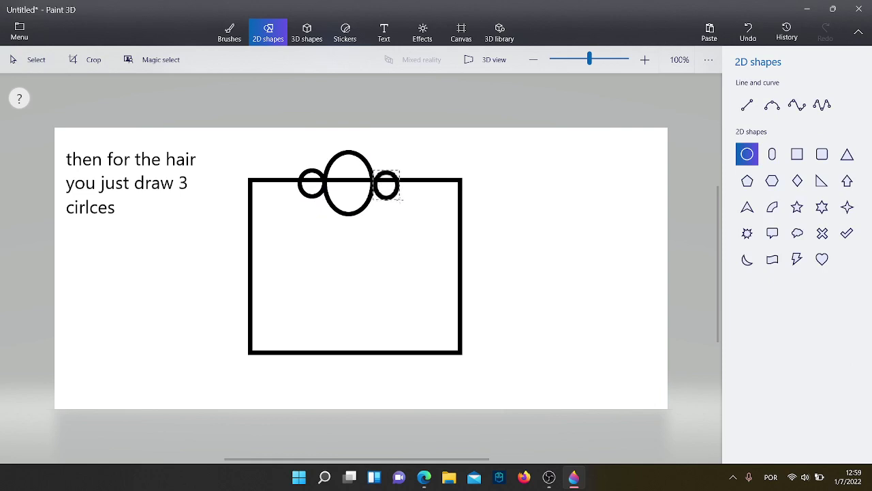
drag(401, 201, 403, 199)
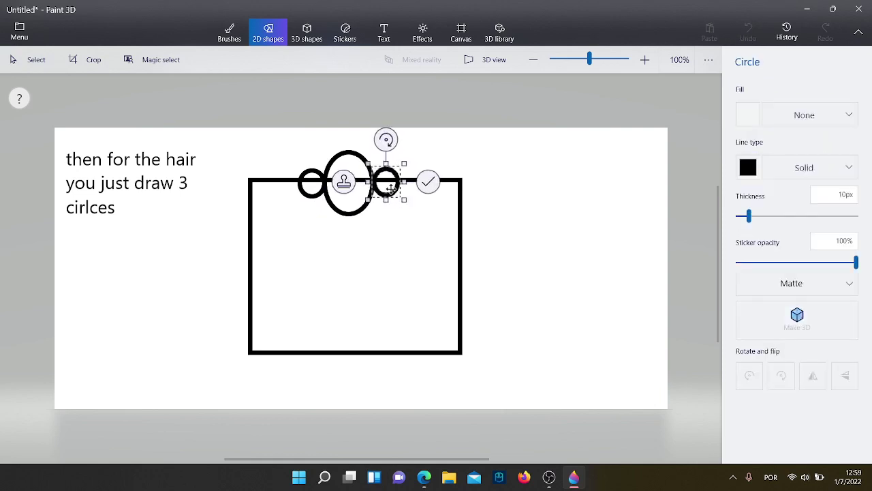
click(478, 162)
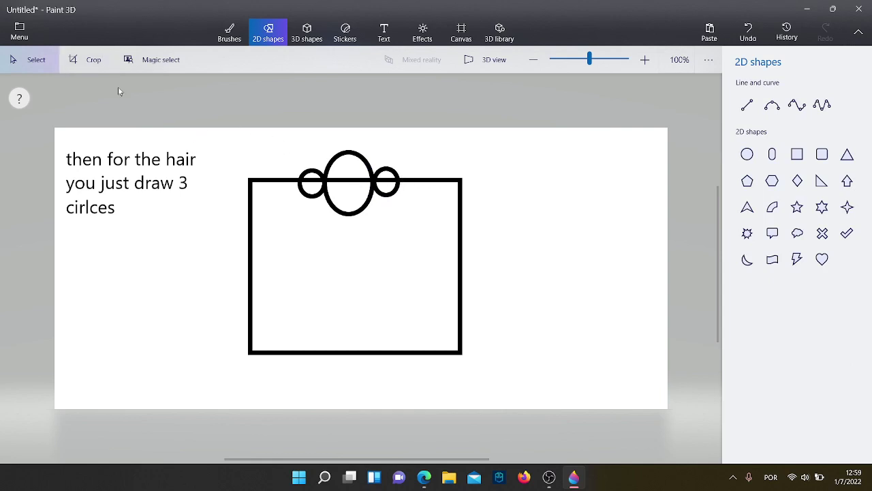
- Delete the hair instruction note from the canvas
drag(60, 139, 212, 243)
key(Delete)
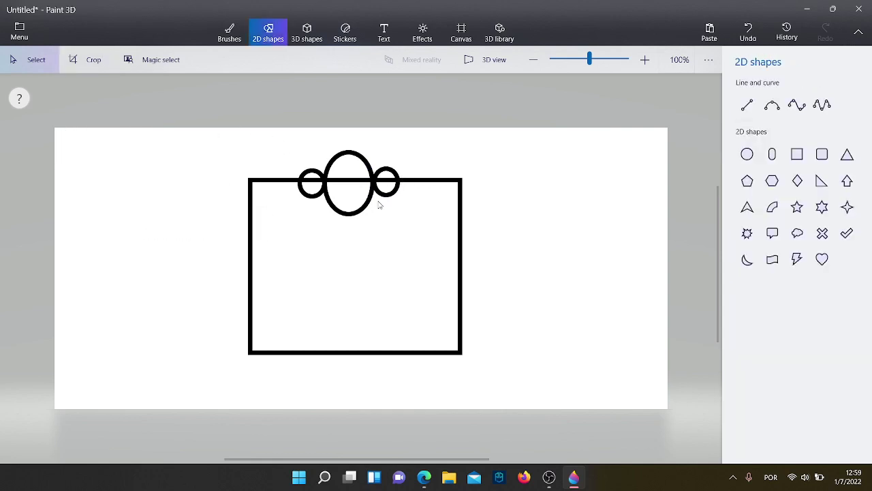
click(229, 34)
click(385, 37)
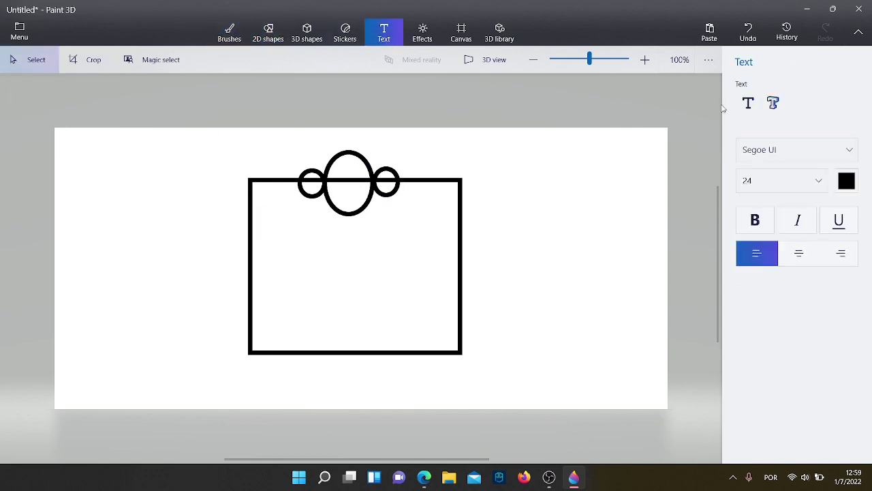
click(82, 145)
text(remo)
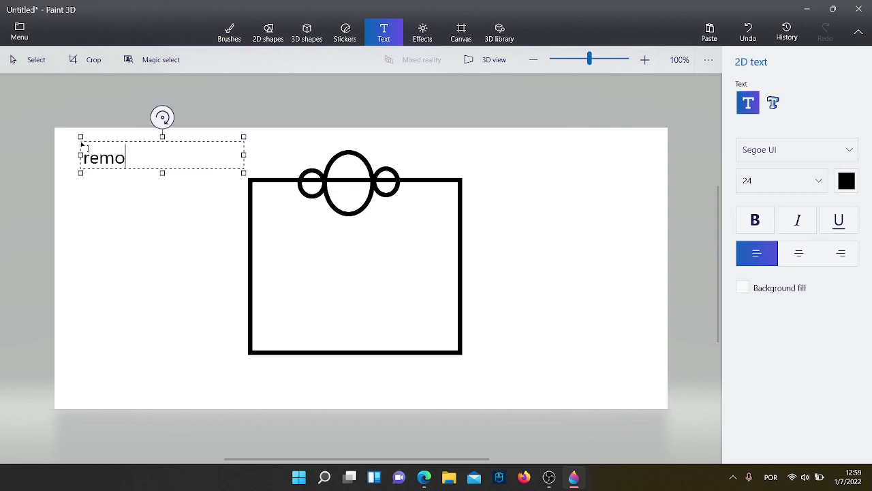
text(ve the line from the cir)
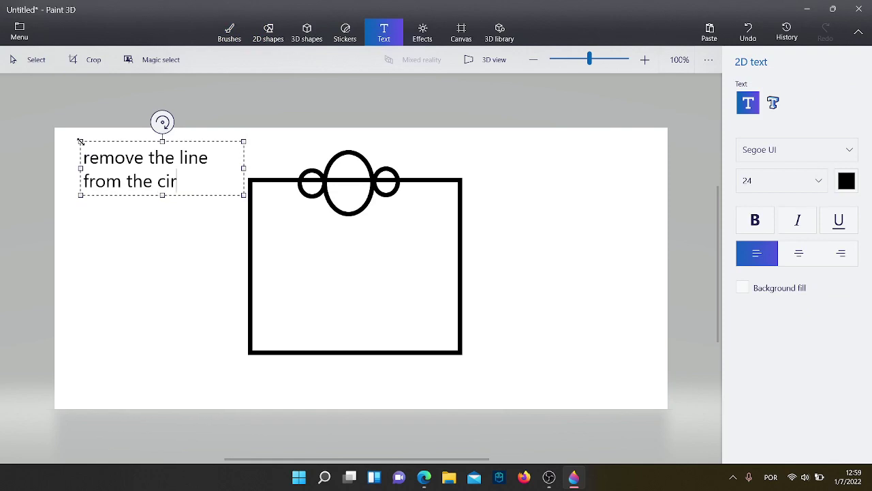
text(cle)
key(BackSpace)
key(BackSpace)
key(BackSpace)
key(BackSpace)
key(BackSpace)
key(BackSpace)
key(BackSpace)
key(BackSpace)
key(BackSpace)
key(BackSpace)
key(BackSpace)
key(BackSpace)
key(BackSpace)
key(BackSpace)
key(BackSpace)
key(BackSpace)
key(BackSpace)
key(BackSpace)
key(BackSpace)
key(BackSpace)
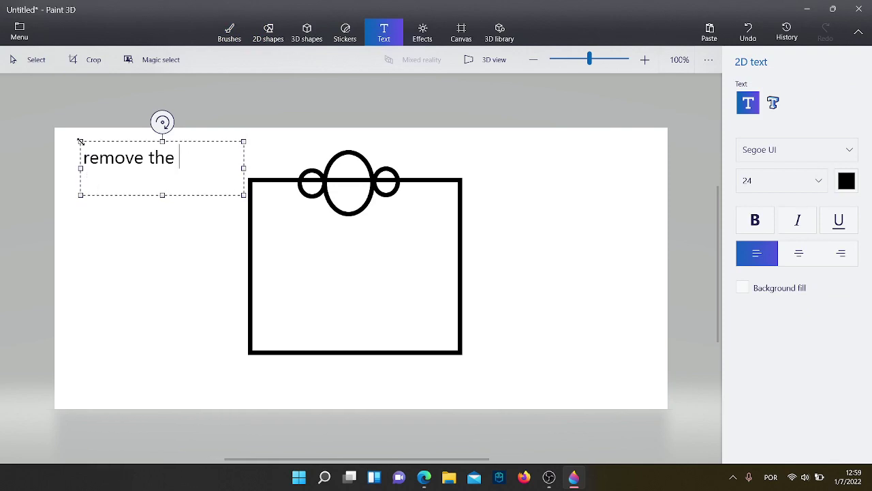
key(BackSpace)
key(BackSpace)
key(BackSpace)
key(BackSpace)
key(BackSpace)
key(BackSpace)
key(BackSpace)
key(BackSpace)
key(BackSpace)
key(BackSpace)
key(BackSpace)
click(403, 154)
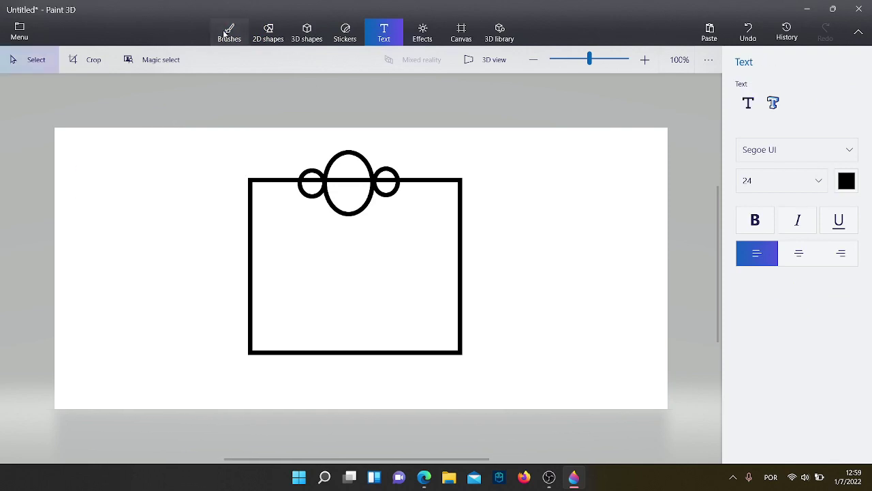
- Erase the part of the rectangle's top edge inside the large middle circle with an 11 px eraser
click(229, 32)
click(773, 123)
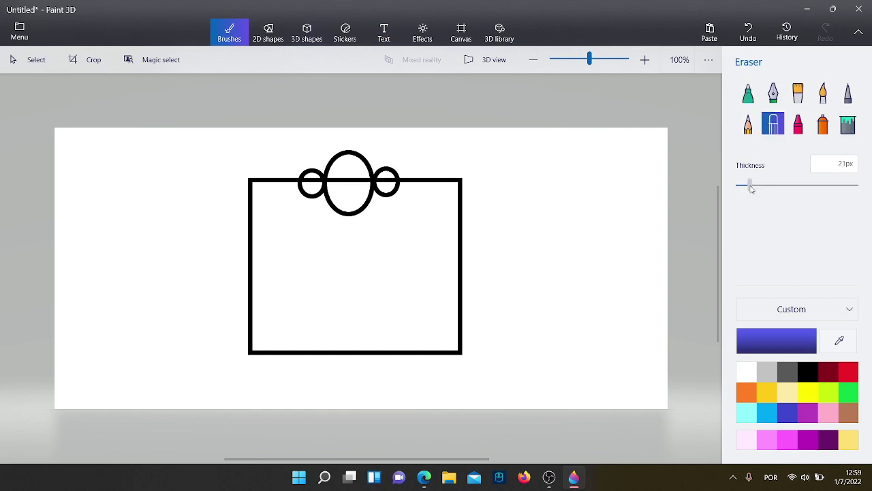
drag(751, 188, 744, 186)
scroll(355, 157, up, 6)
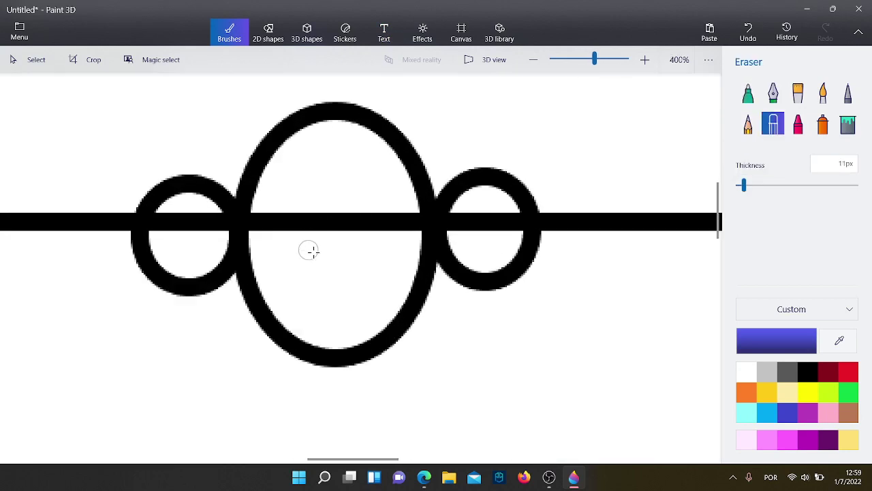
mouse_move(325, 222)
mouse_down()
mouse_move(288, 231)
mouse_move(264, 224)
mouse_up()
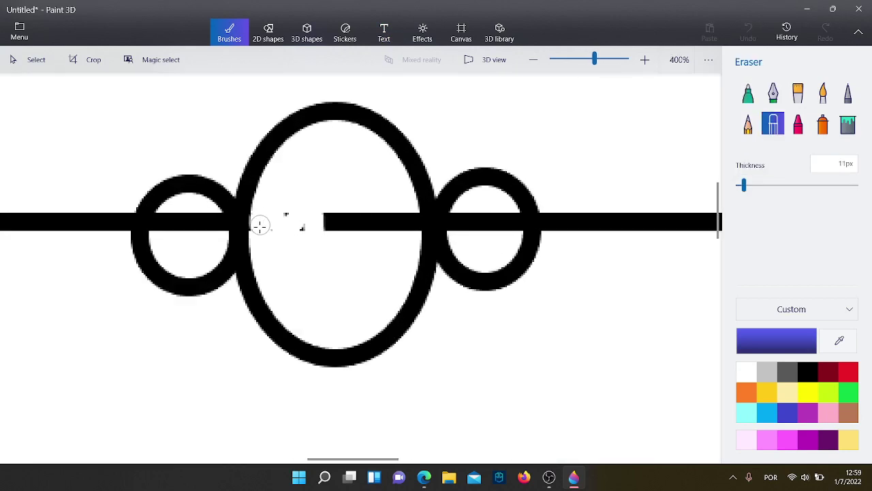
mouse_move(338, 217)
mouse_down()
mouse_move(362, 217)
mouse_move(350, 207)
mouse_move(384, 228)
mouse_move(380, 216)
mouse_move(378, 231)
mouse_move(413, 212)
mouse_up()
scroll(413, 211, up, 6)
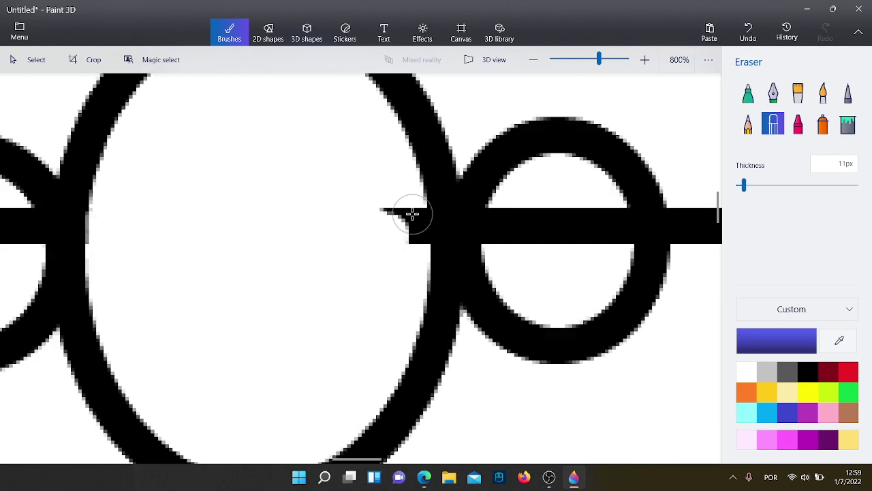
scroll(311, 255, down, 3)
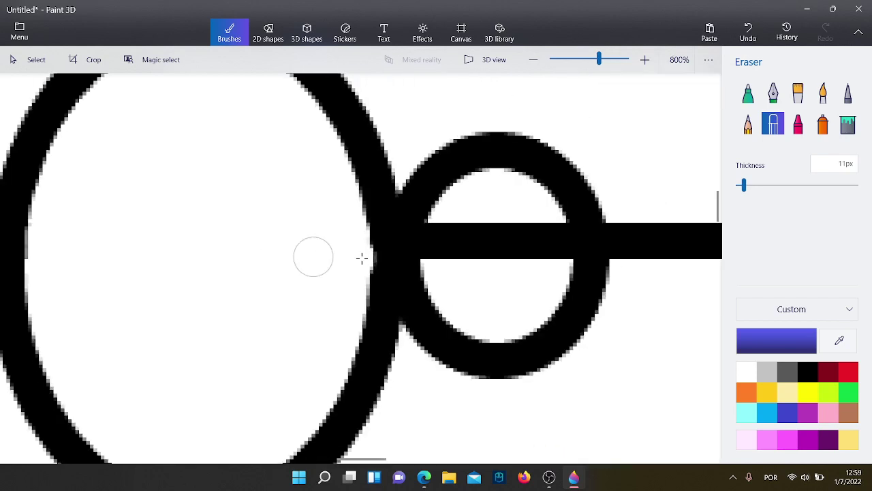
- Erase the parts of the rectangle's top edge that cross the two small circles
scroll(405, 293, up, 3)
mouse_move(405, 294)
mouse_down()
mouse_move(418, 178)
mouse_move(319, 275)
mouse_move(309, 226)
mouse_move(305, 280)
mouse_move(325, 298)
mouse_move(396, 257)
mouse_move(454, 255)
mouse_move(484, 224)
mouse_move(512, 271)
mouse_move(525, 255)
mouse_up()
scroll(525, 255, down, 3)
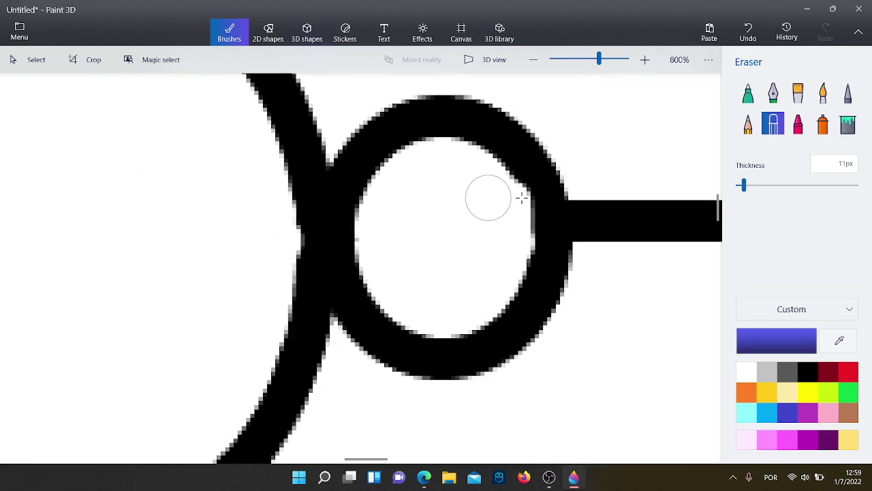
scroll(204, 211, up, 3)
mouse_move(300, 225)
mouse_down()
mouse_move(266, 223)
mouse_move(180, 245)
mouse_move(362, 190)
mouse_move(396, 208)
mouse_up()
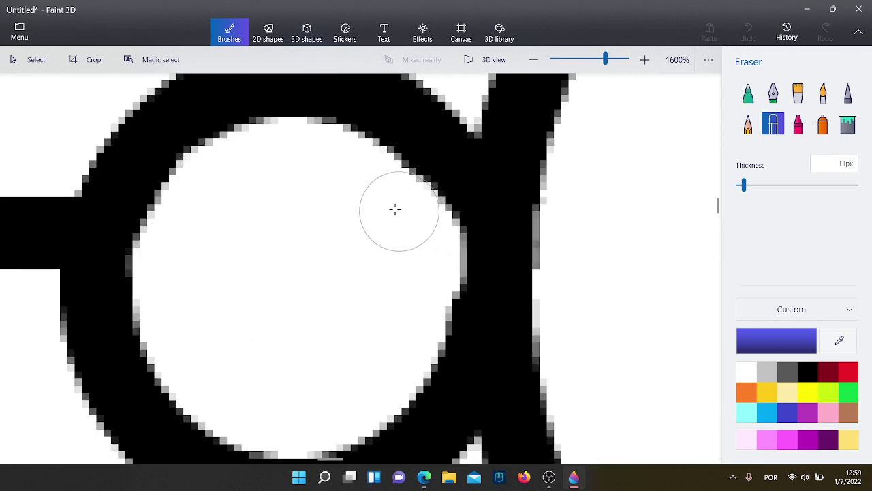
scroll(403, 239, down, 6)
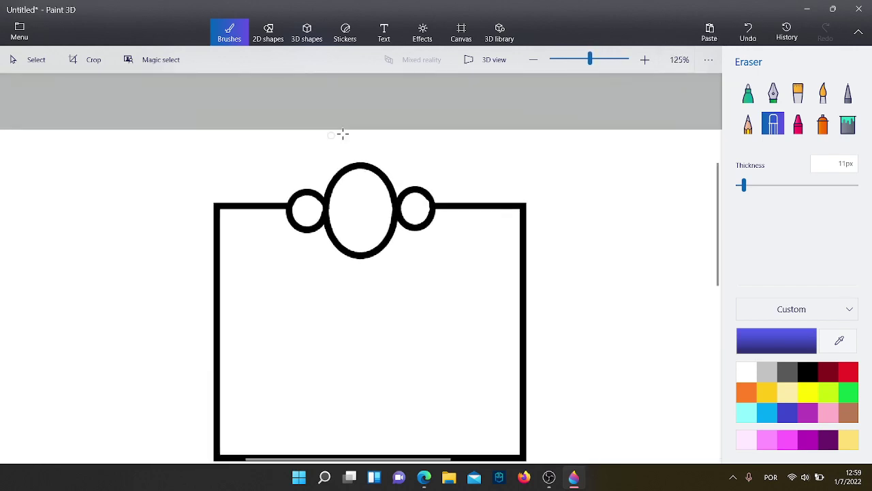
scroll(278, 115, down, 2)
scroll(205, 130, up, 1)
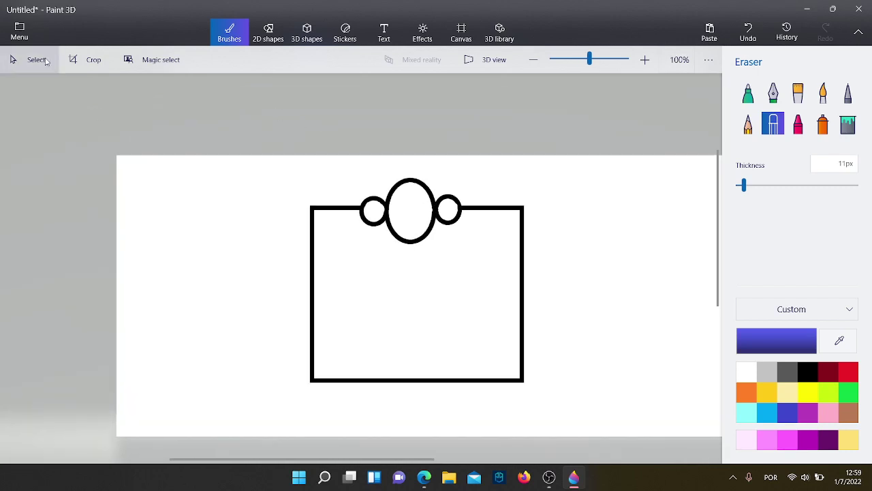
- Switch to the browser to view the lego luigi reference image, and return to the Paint 3D drawing
click(433, 482)
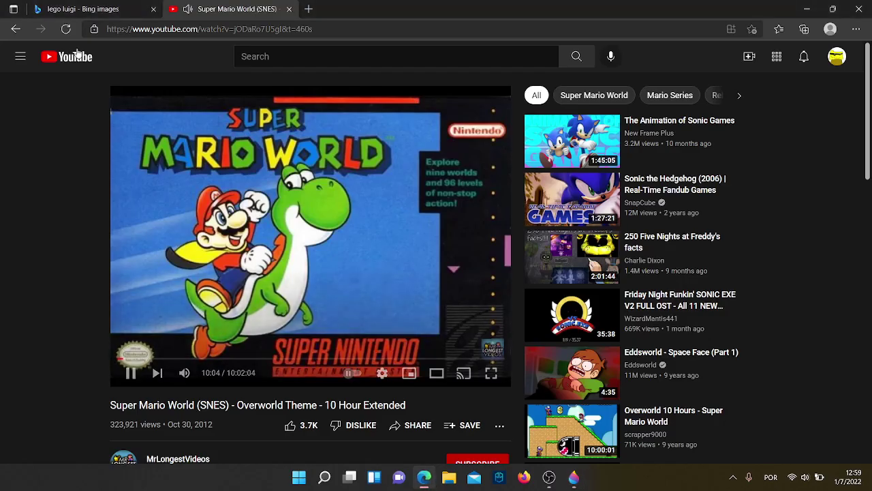
click(85, 9)
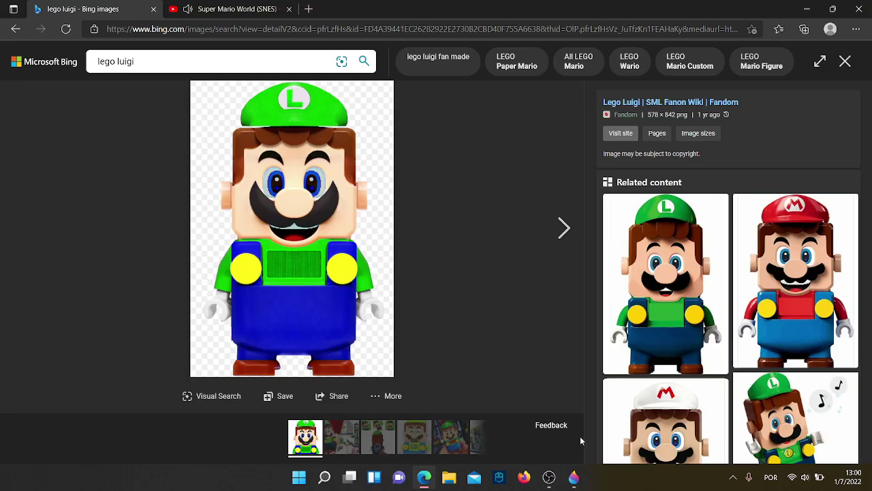
click(573, 477)
click(549, 478)
click(549, 477)
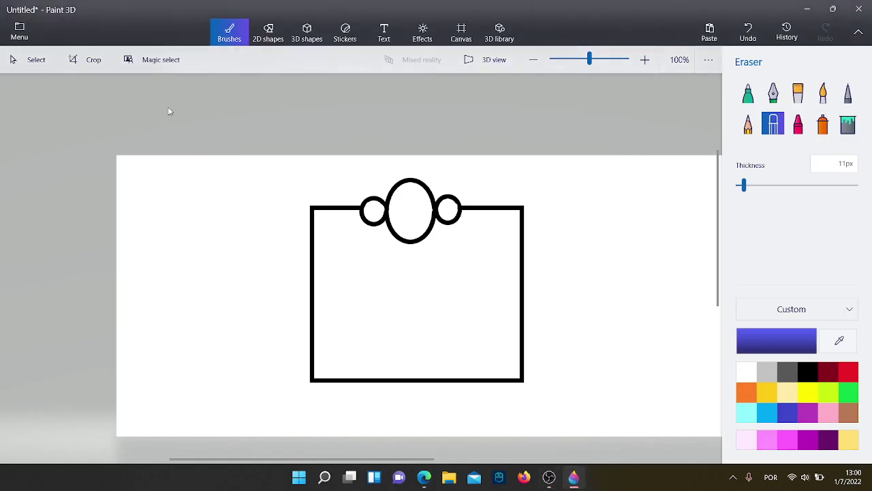
- Add a text note reading "for the hat you just make his hat" in the canvas's upper-left corner
click(383, 32)
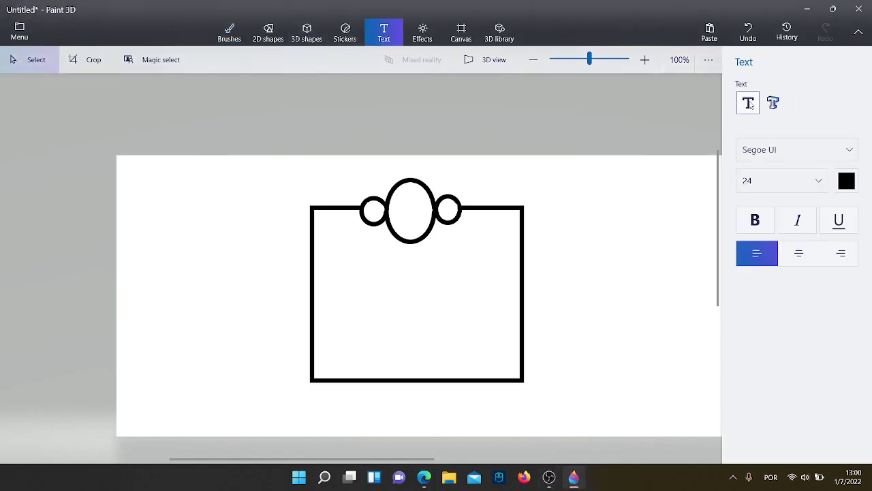
click(146, 170)
text(for the )
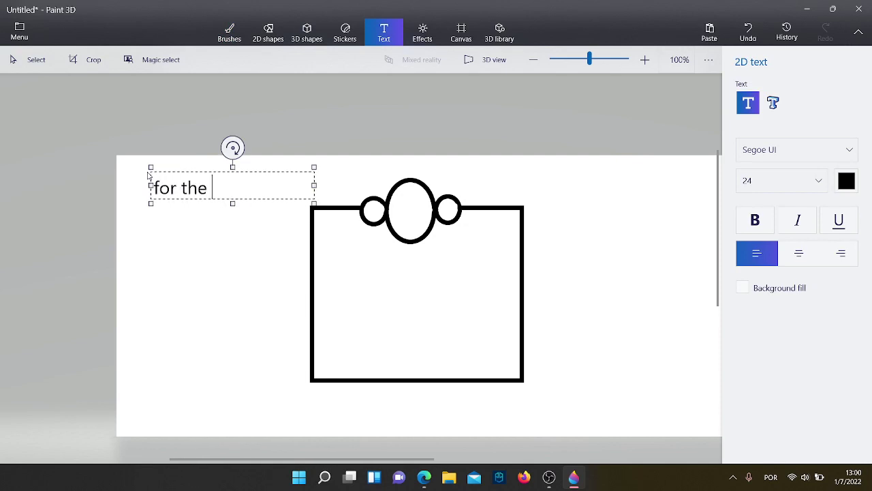
text(hat you j)
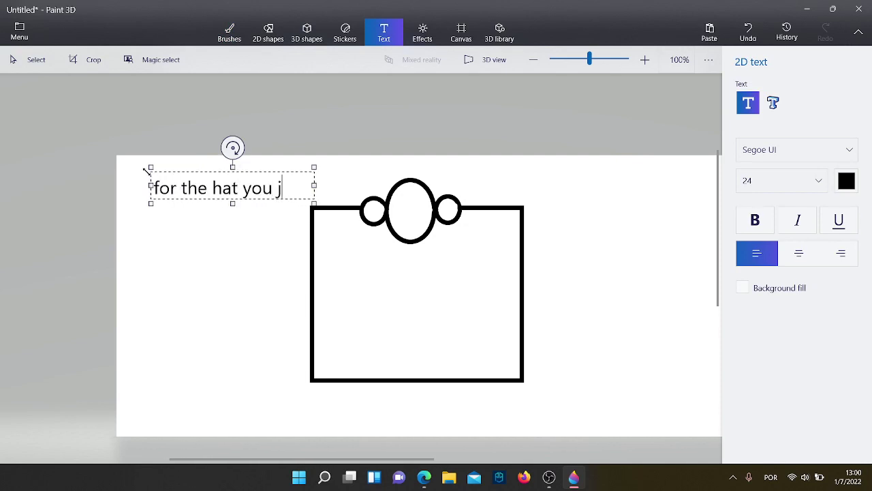
text(ust make his hat)
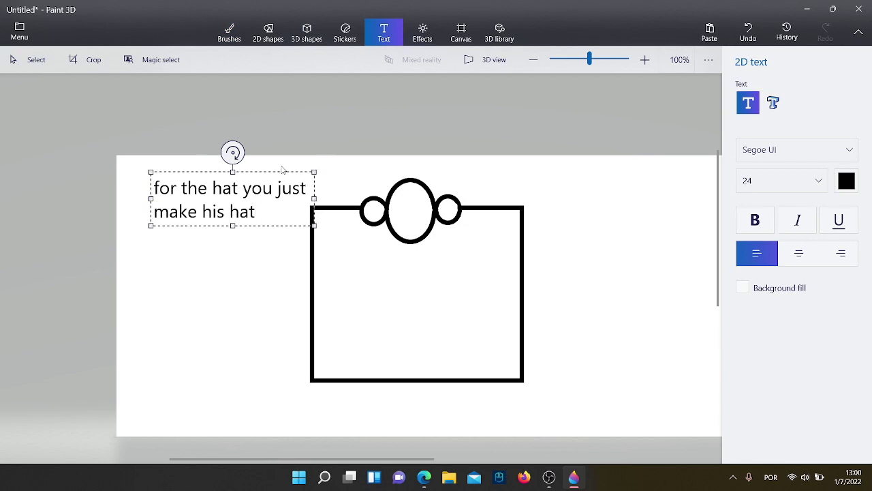
drag(280, 172, 244, 161)
- Delete the hat instruction note from the canvas
key(BackSpace)
key(BackSpace)
key(BackSpace)
key(BackSpace)
key(BackSpace)
key(BackSpace)
key(BackSpace)
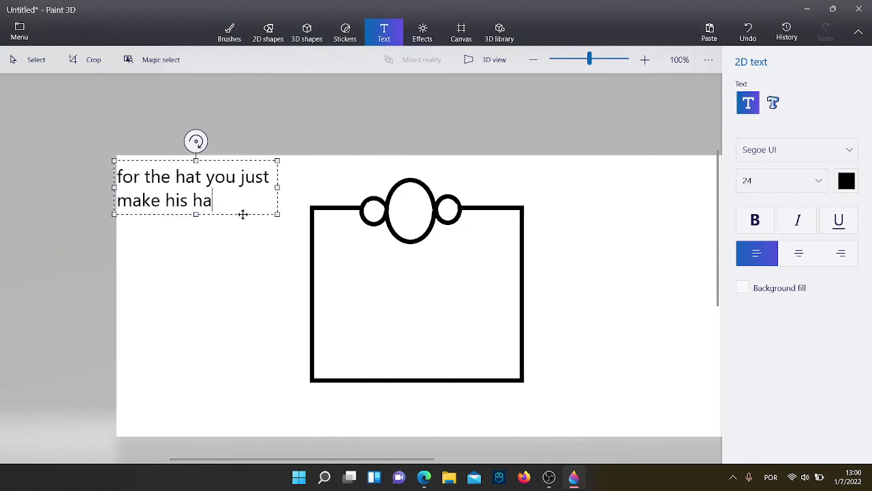
key(BackSpace)
key(BackSpace)
key(BackSpace)
key(BackSpace)
key(BackSpace)
key(BackSpace)
key(BackSpace)
key(BackSpace)
key(BackSpace)
key(BackSpace)
key(BackSpace)
key(BackSpace)
key(BackSpace)
key(BackSpace)
key(BackSpace)
key(BackSpace)
key(BackSpace)
key(BackSpace)
key(BackSpace)
key(BackSpace)
- Draw a domed hat outline above the rectangle's top edge with a black 5 px pixel pen
click(229, 32)
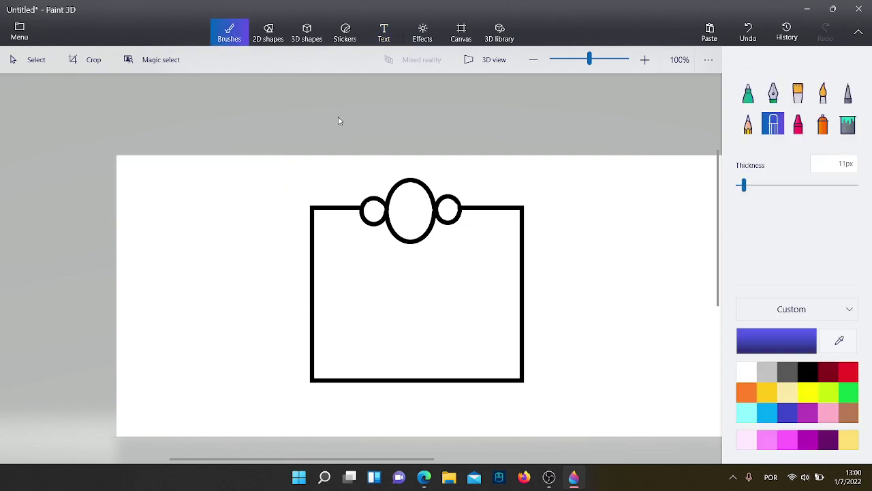
scroll(338, 116, up, 2)
click(846, 92)
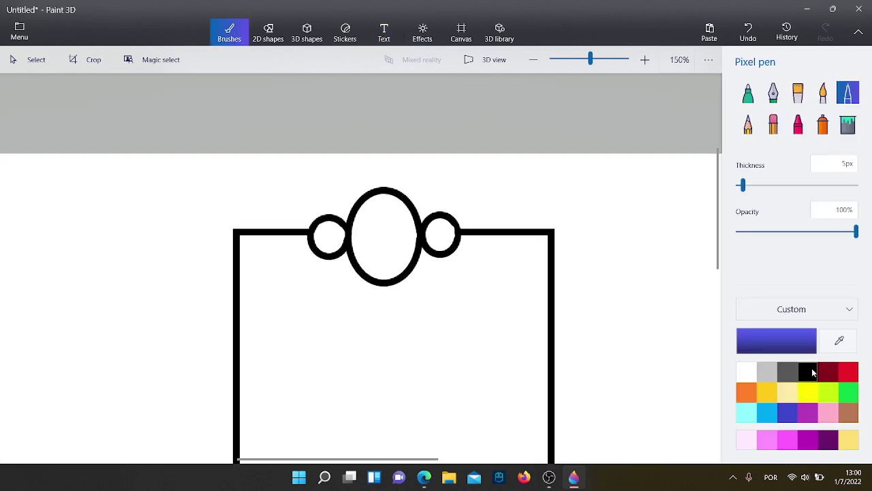
click(810, 371)
scroll(468, 206, up, 1)
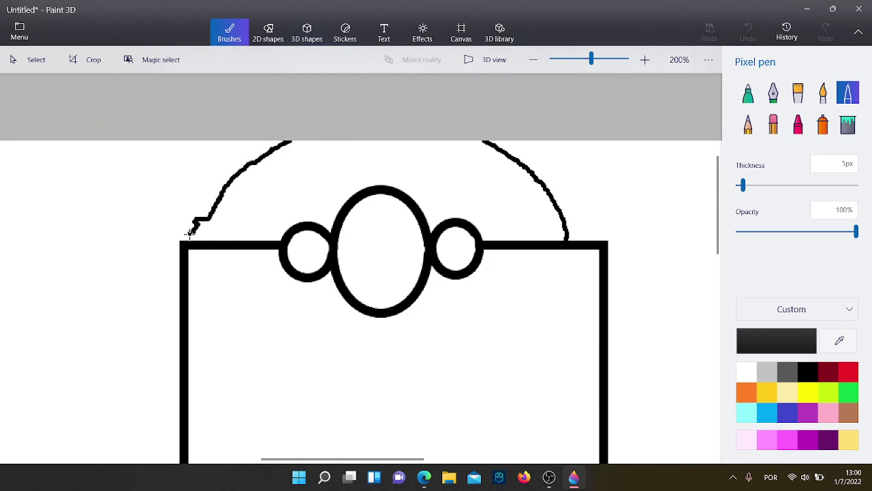
scroll(385, 150, up, 2)
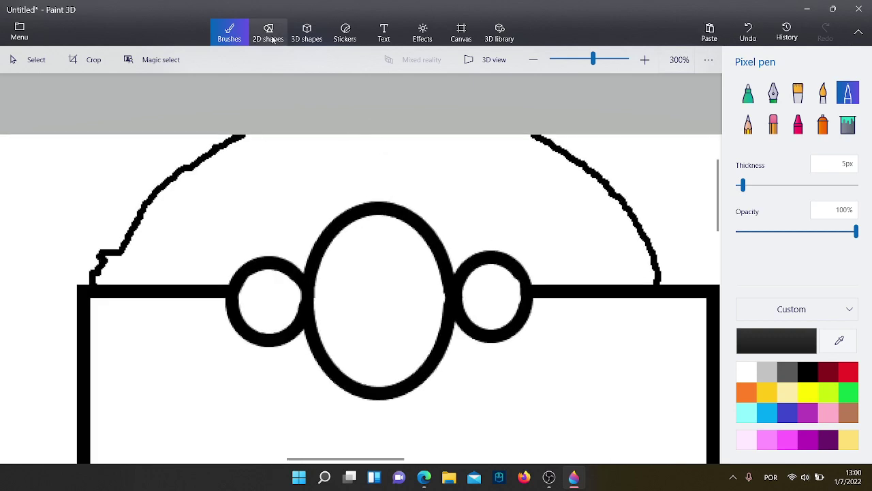
click(268, 32)
click(747, 154)
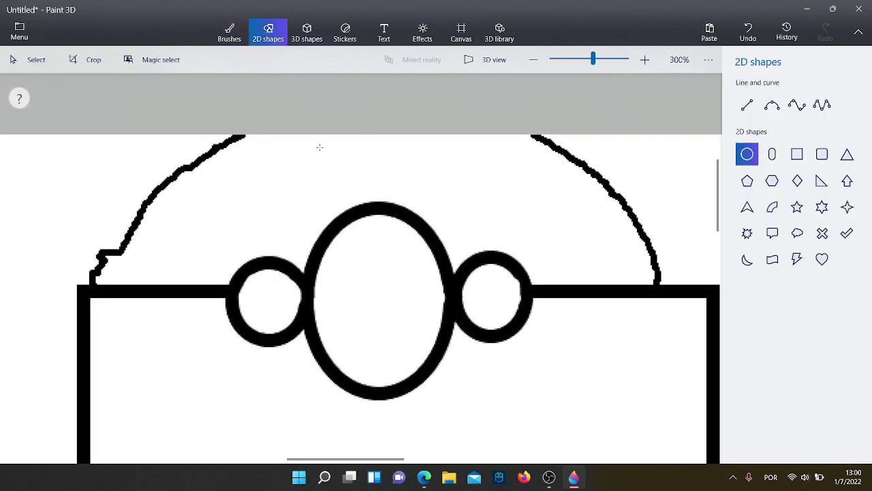
drag(319, 148, 431, 201)
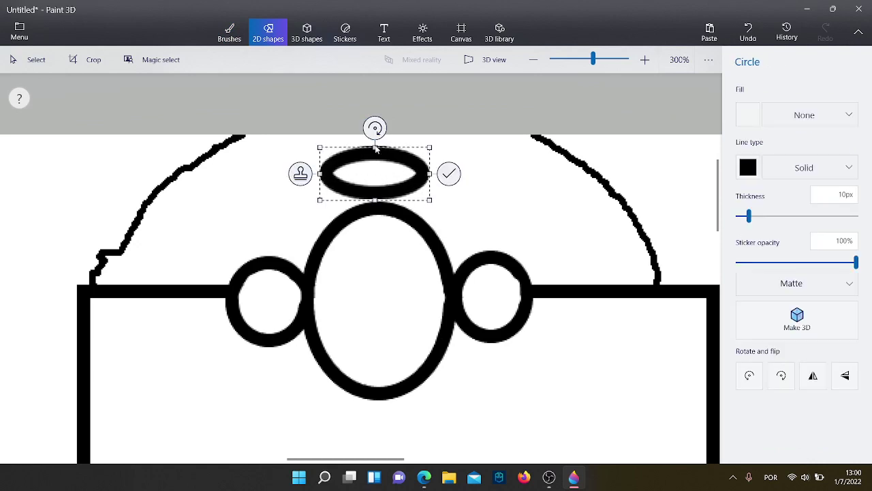
drag(375, 128, 375, 28)
mouse_move(378, 154)
mouse_down()
mouse_move(401, 189)
mouse_move(370, 146)
mouse_up()
key(Delete)
scroll(398, 150, down, 3)
scroll(398, 150, up, 3)
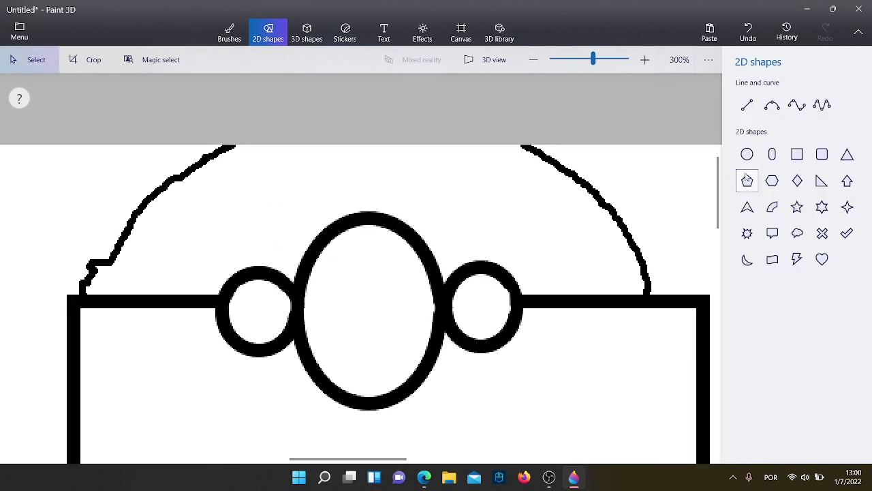
- Draw an unfilled black circle for the hat emblem, overlapping the top of the large middle hair circle
click(747, 154)
drag(440, 234, 323, 136)
click(460, 182)
- Add the letter "L" as black Segoe UI 24 text inside the hat emblem circle
scroll(405, 215, up, 1)
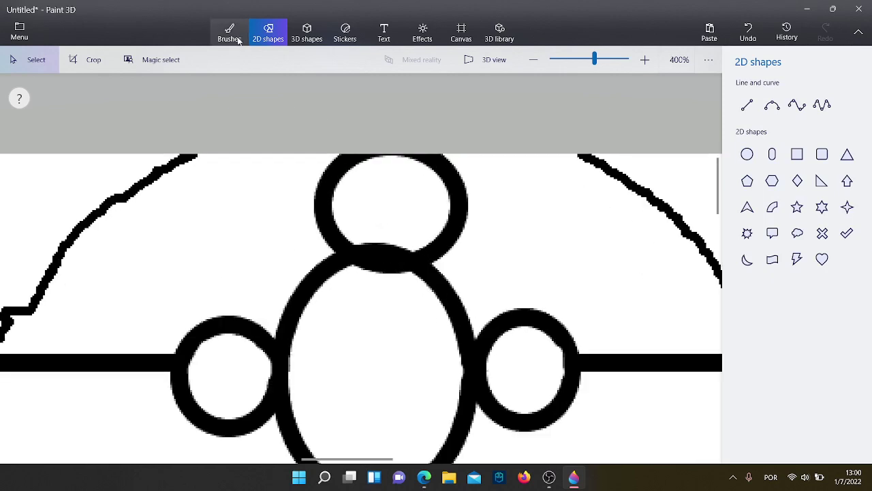
click(230, 32)
click(383, 31)
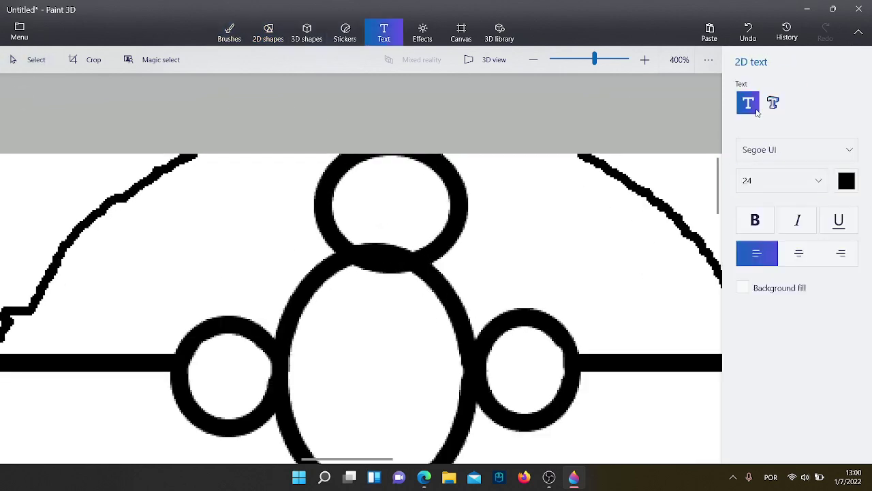
key(Caps_Lock)
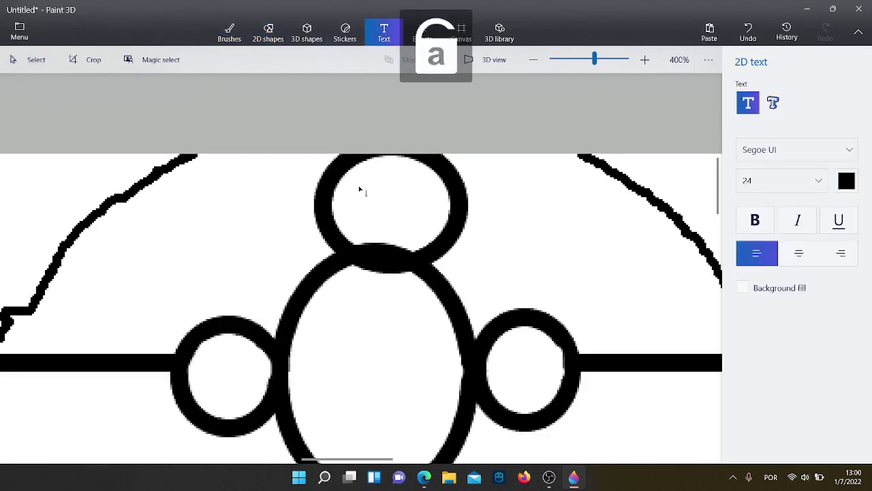
click(282, 165)
key(Caps_Lock)
text(L)
key(Caps_Lock)
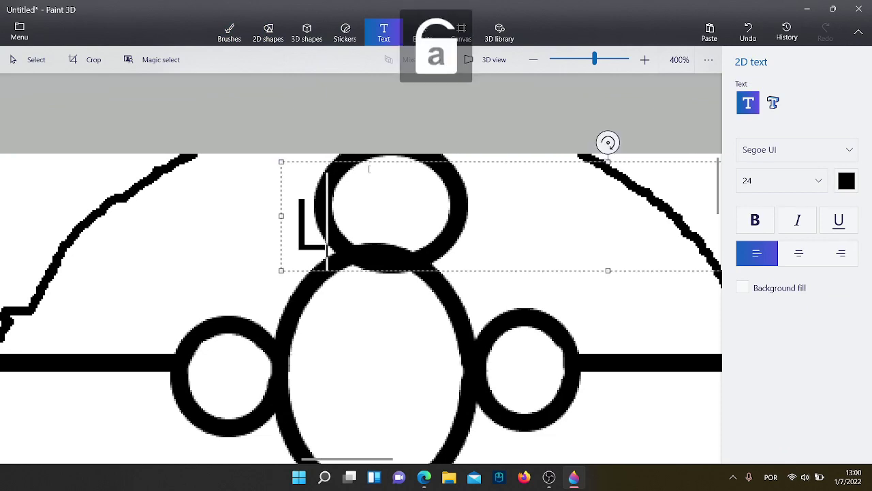
drag(509, 161, 591, 140)
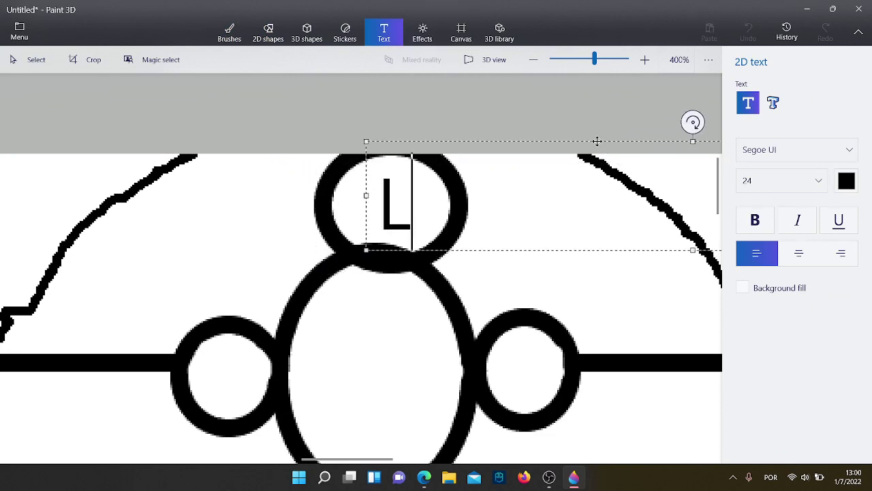
click(582, 123)
- Add a text note reading "now for the face just do as i do!" on the blank area left of the head
scroll(582, 124, down, 5)
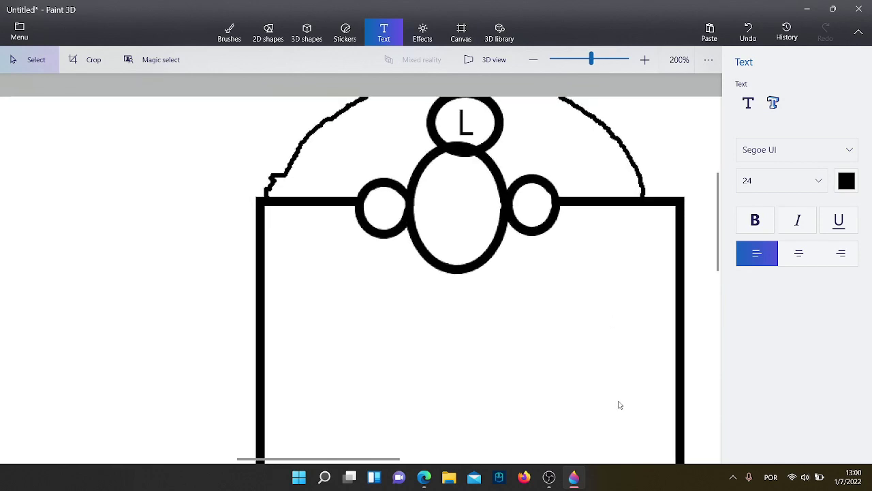
scroll(477, 255, up, 1)
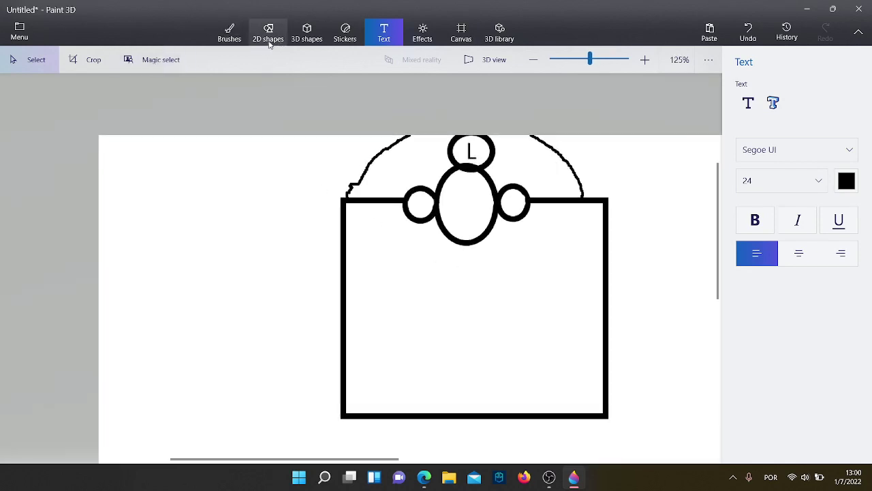
click(748, 104)
click(102, 160)
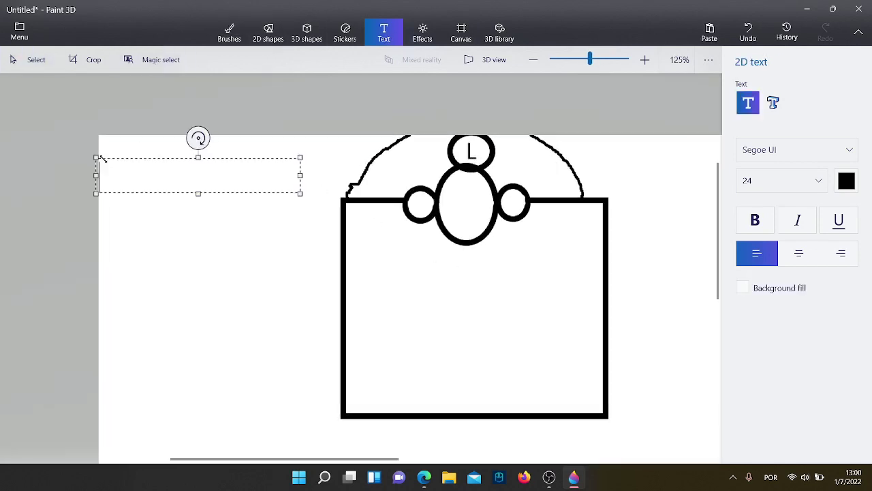
text(now for the )
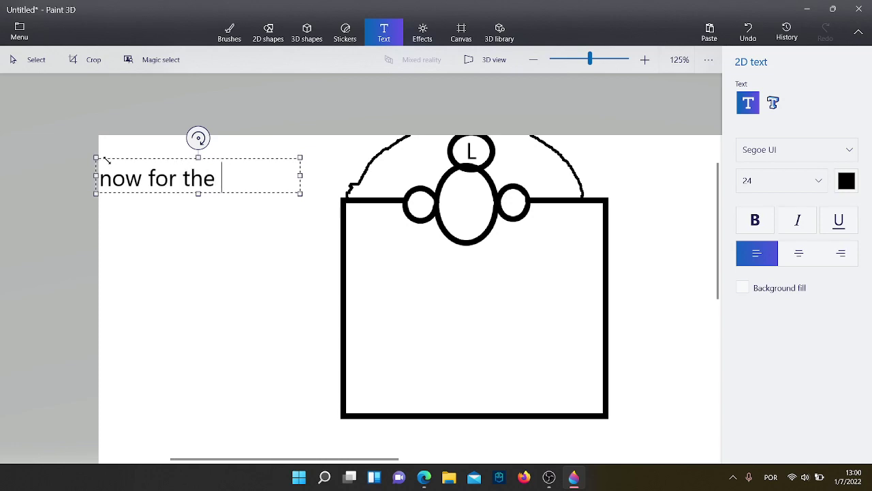
text(face ju)
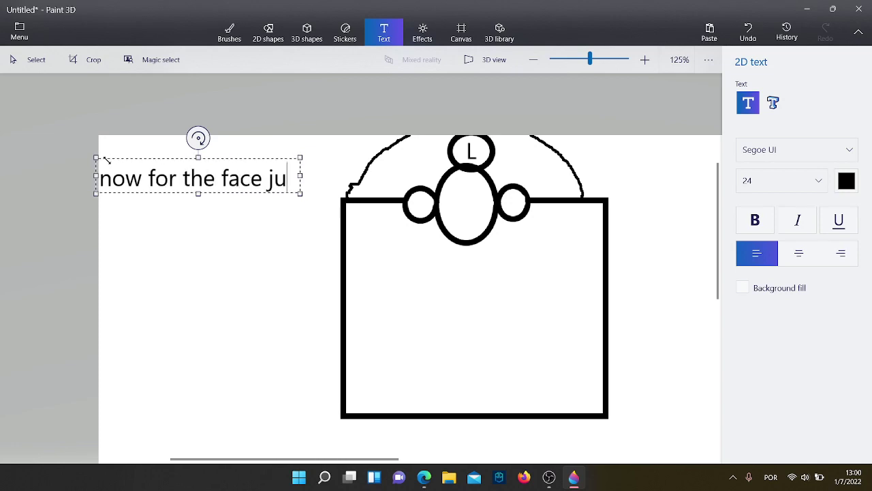
text(st do as i do!)
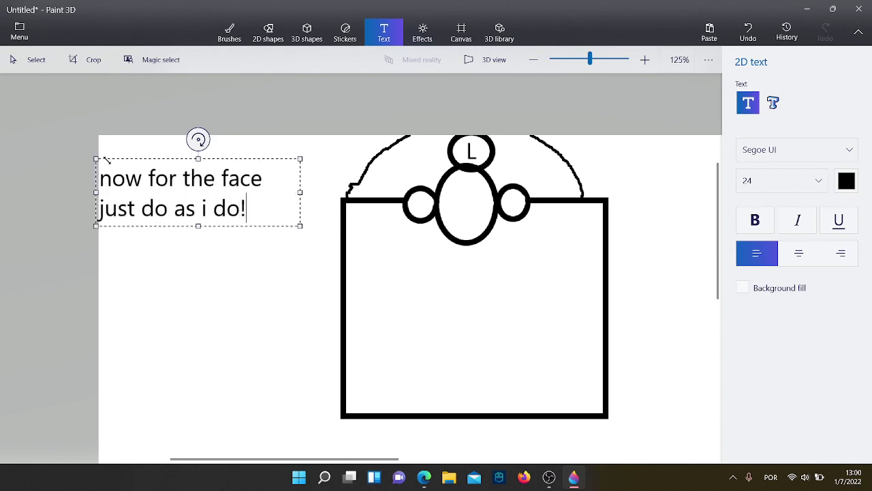
- Delete the face instruction note from the canvas
key(BackSpace)
key(BackSpace)
key(BackSpace)
key(BackSpace)
key(BackSpace)
key(BackSpace)
key(BackSpace)
key(BackSpace)
key(BackSpace)
key(BackSpace)
key(BackSpace)
key(BackSpace)
key(BackSpace)
key(BackSpace)
key(BackSpace)
key(BackSpace)
key(BackSpace)
key(BackSpace)
key(BackSpace)
key(BackSpace)
key(BackSpace)
key(BackSpace)
key(BackSpace)
key(BackSpace)
key(BackSpace)
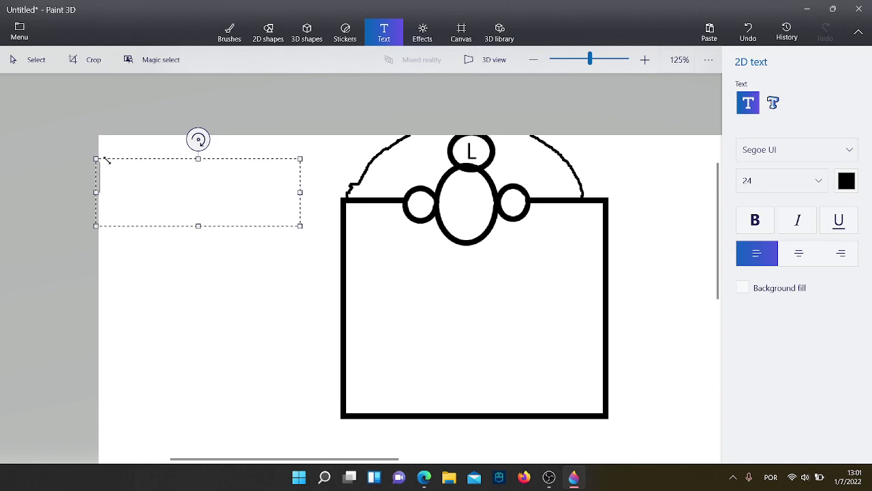
key(Escape)
- Draw an upright, unfilled capsule with a 10 px black outline as the left eye, below the left hair circle
click(268, 32)
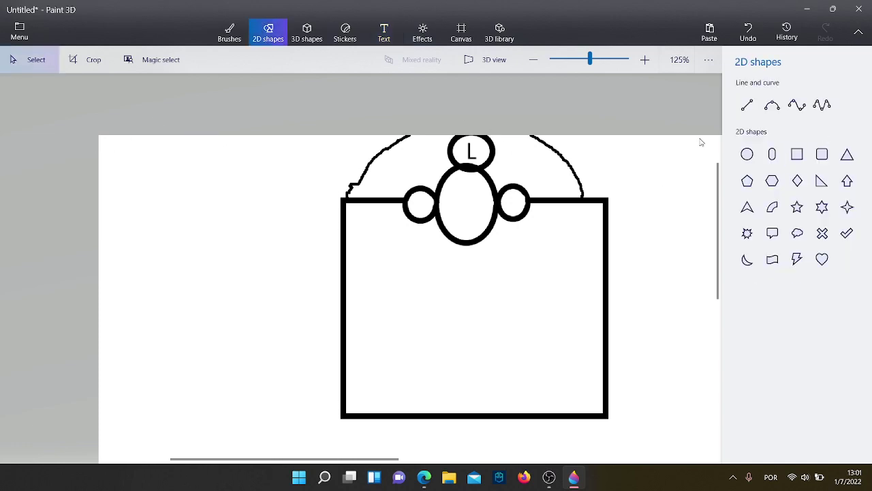
click(772, 154)
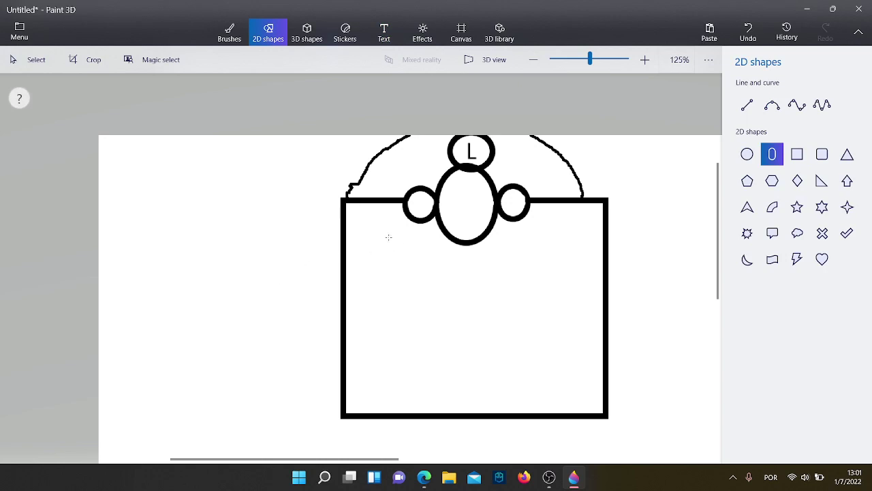
drag(382, 223, 479, 312)
drag(428, 294, 422, 299)
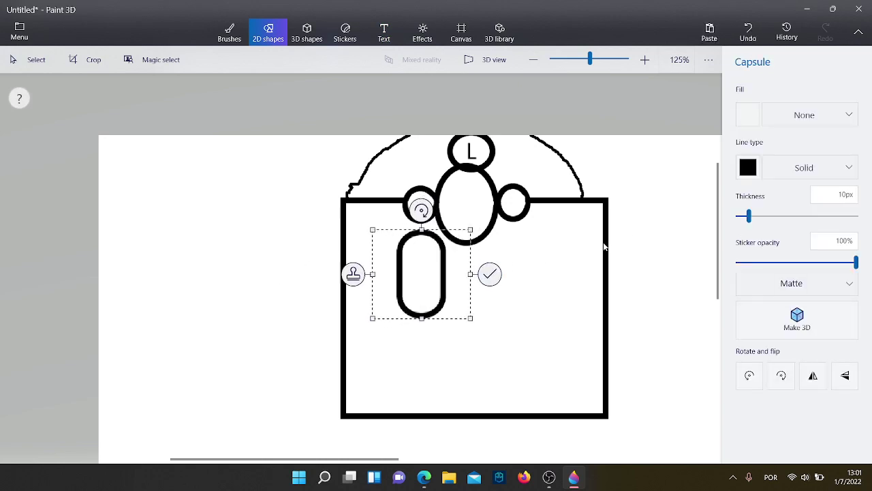
click(608, 252)
- Draw a second upright capsule as the right eye and align it level with the left one
click(771, 156)
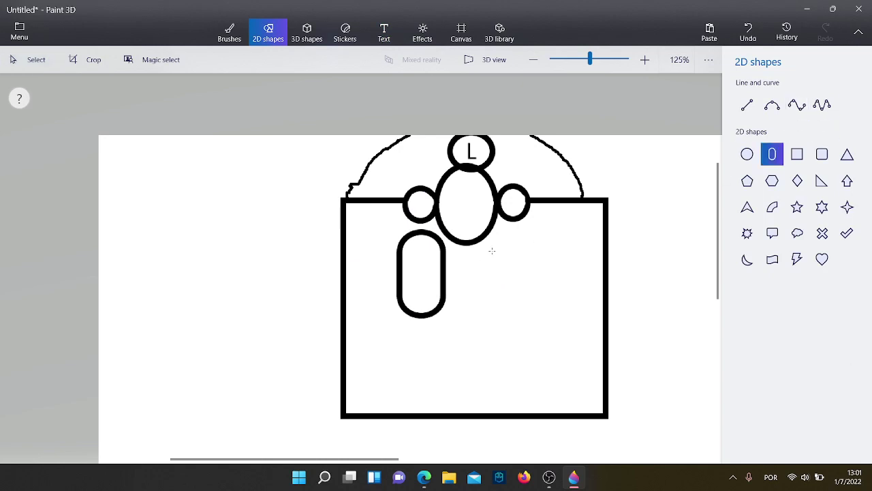
mouse_move(549, 315)
mouse_down()
mouse_move(583, 316)
mouse_move(526, 288)
mouse_move(519, 322)
mouse_up()
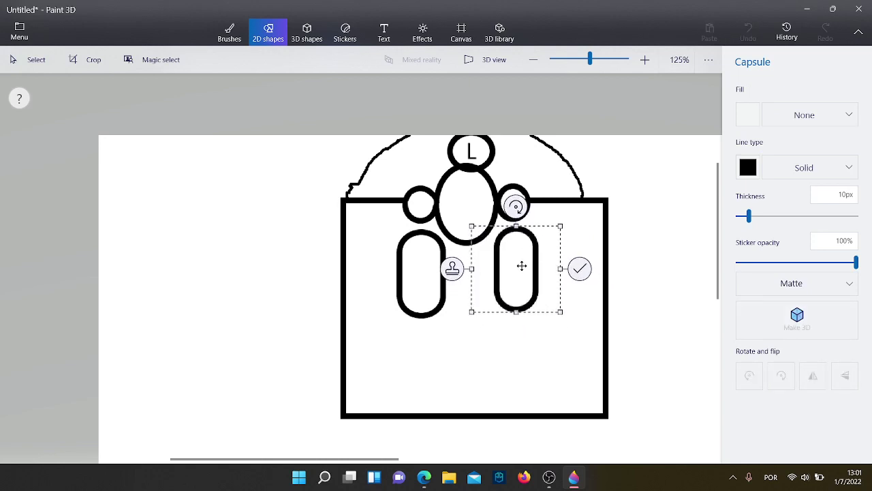
drag(522, 266, 520, 259)
click(593, 237)
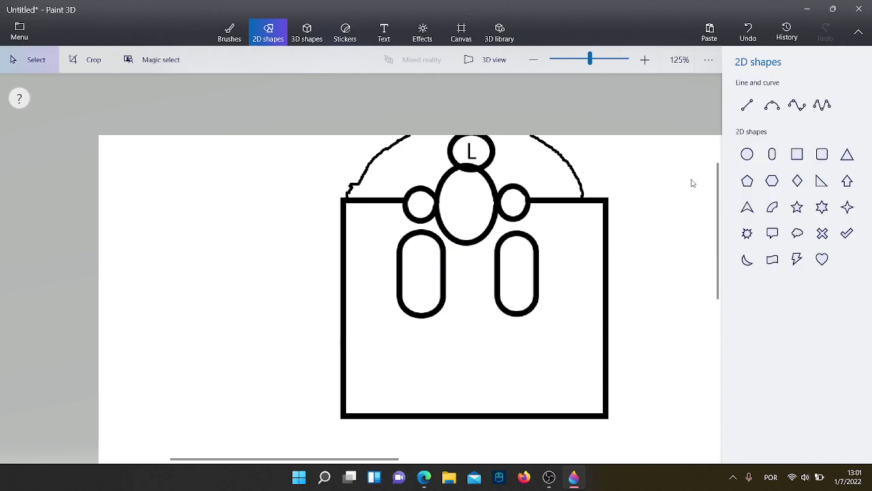
- Draw an unfilled oval with a 10 px black outline as the nose and centre it just below the eyes
click(747, 154)
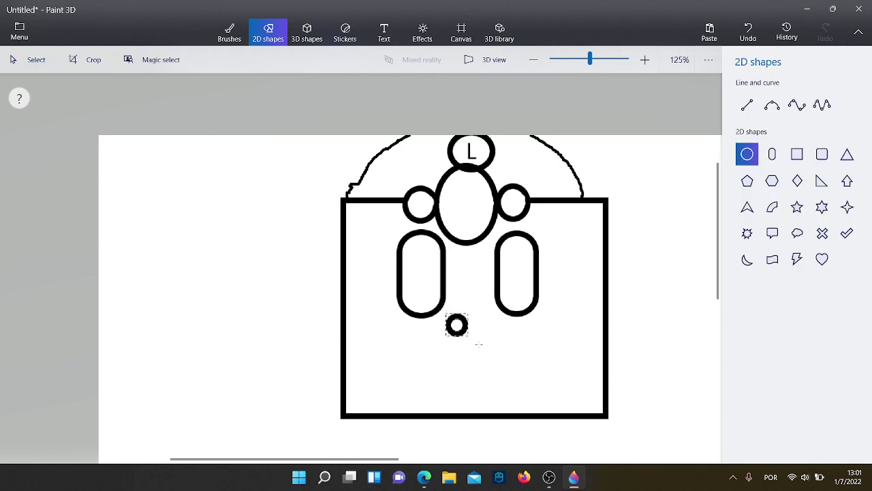
drag(479, 344, 502, 357)
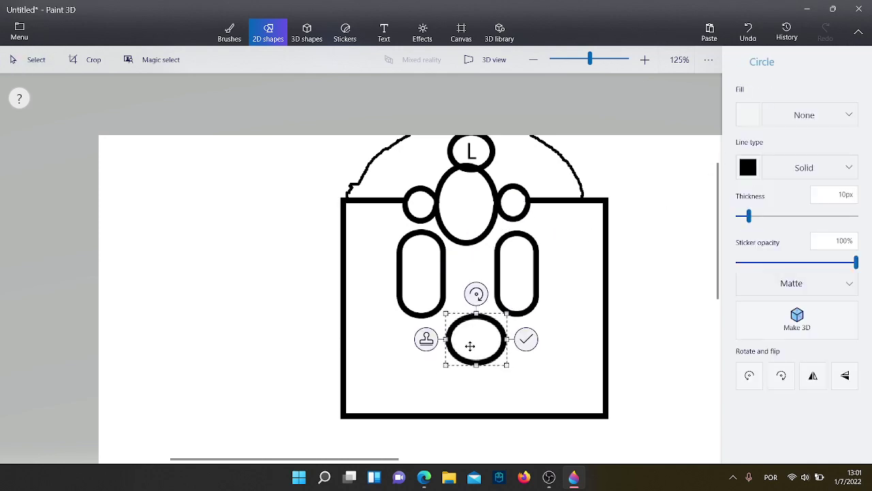
click(593, 289)
- Draw a wide curved line below the nose and bend it downward into a smiling mouth
click(771, 107)
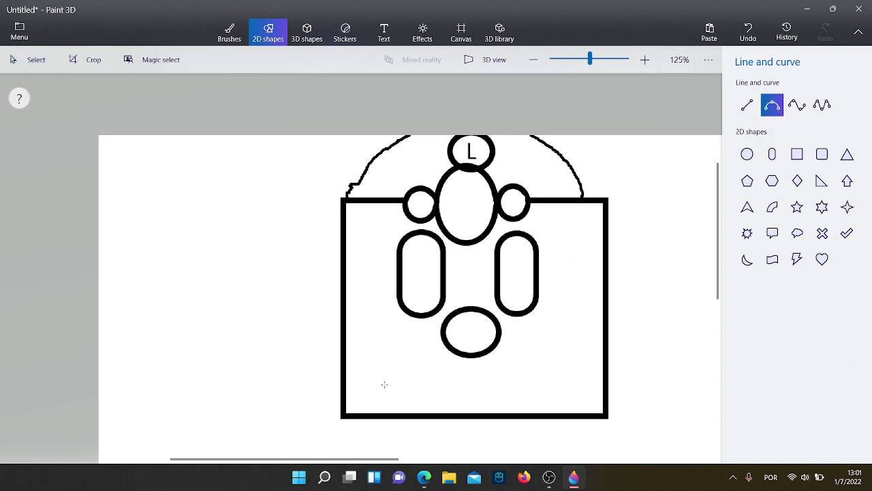
mouse_move(421, 383)
mouse_down()
mouse_move(545, 381)
mouse_move(570, 372)
mouse_up()
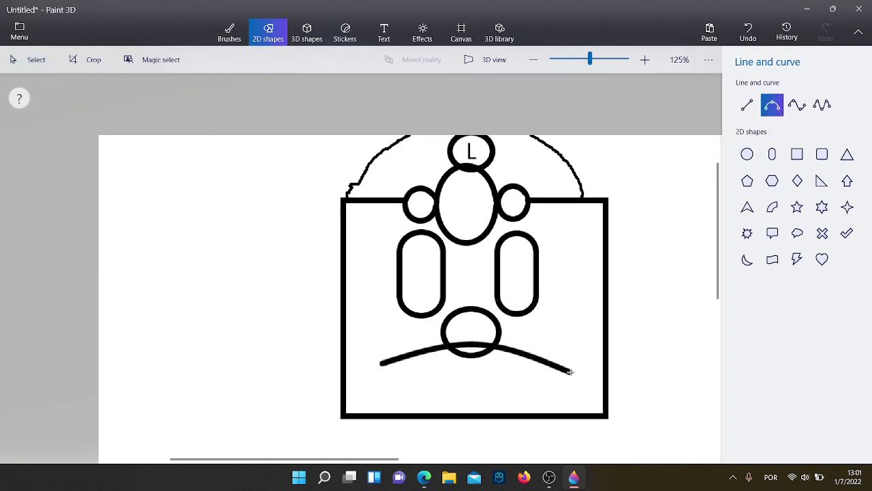
drag(478, 346, 460, 402)
click(523, 309)
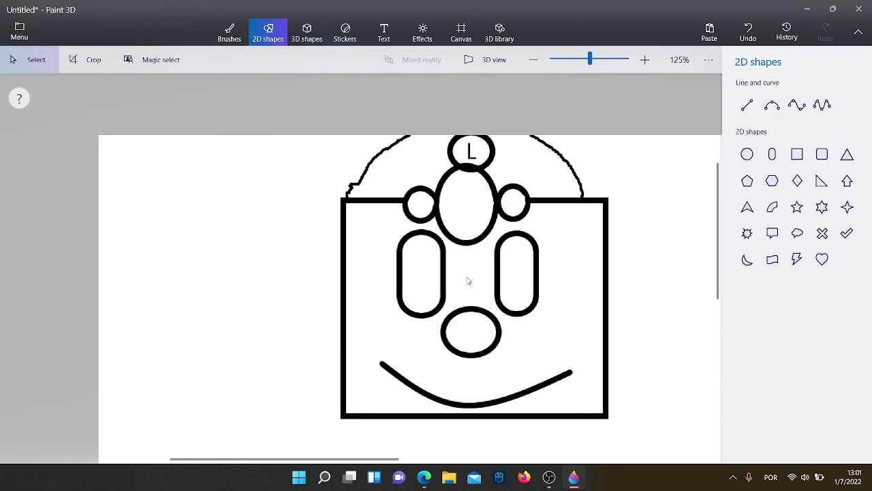
- Try to outline a wavy mustache around the underside of the nose with the black 5 px pixel pen
scroll(493, 357, up, 5)
click(229, 30)
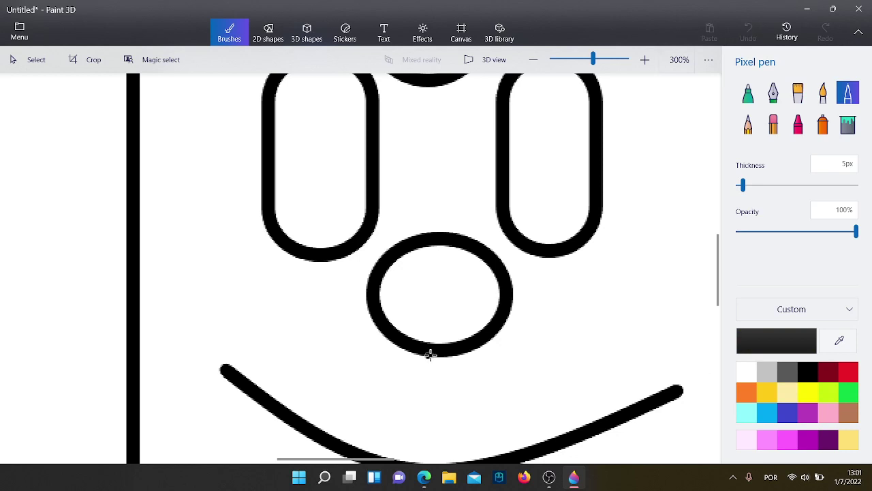
mouse_move(429, 354)
mouse_down()
mouse_move(555, 304)
mouse_move(623, 301)
mouse_move(681, 273)
mouse_move(702, 288)
mouse_up()
scroll(559, 238, down, 4)
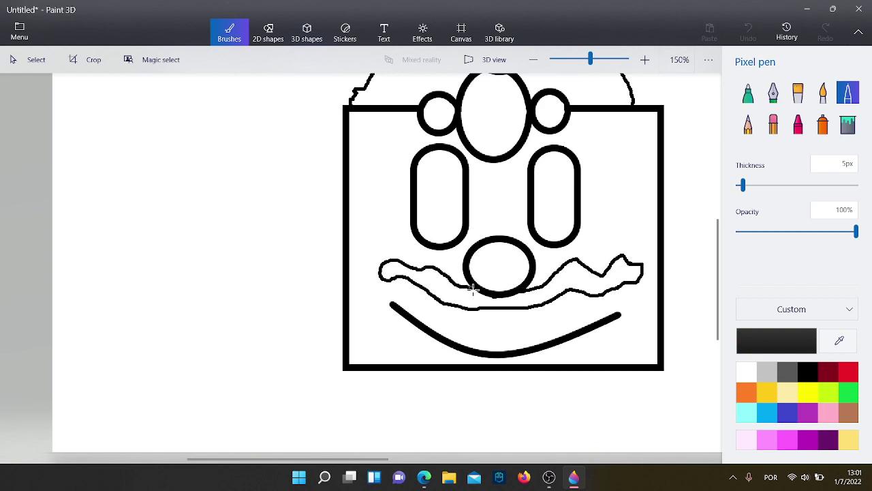
- Check the Lego Luigi reference picture in the browser and undo the wavy mustache outline in Paint 3D
click(424, 477)
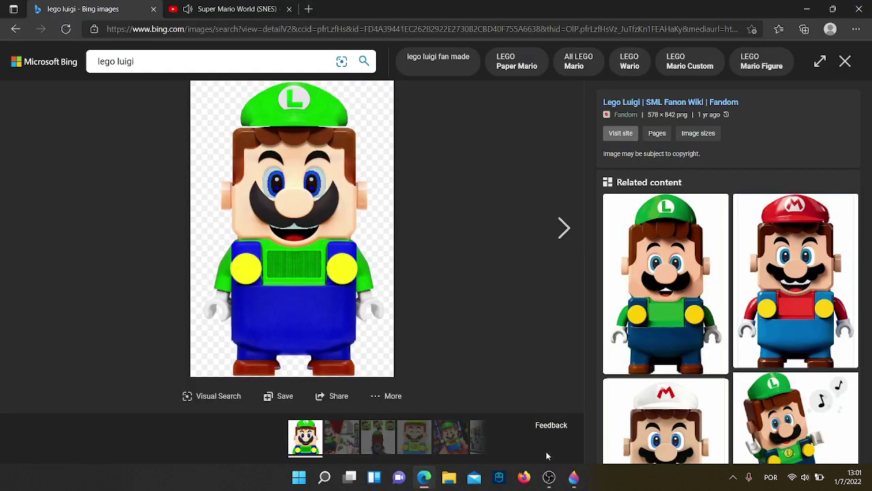
click(574, 477)
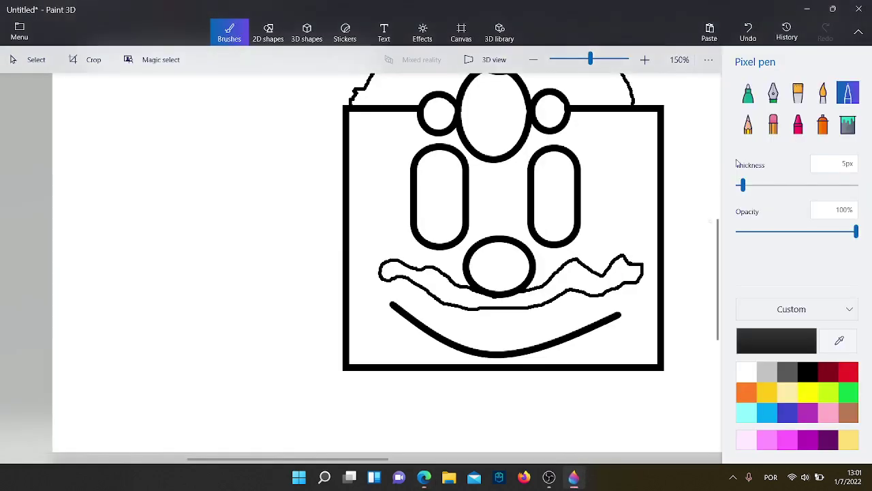
click(749, 32)
scroll(666, 188, up, 2)
click(745, 32)
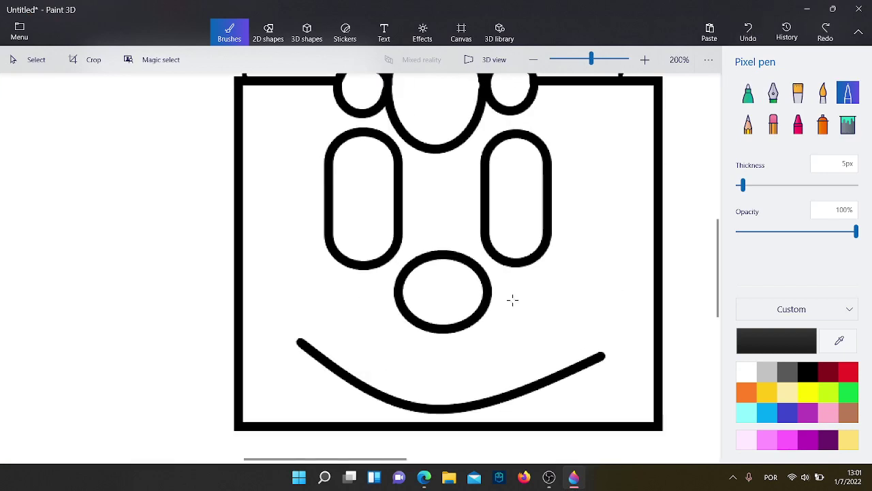
- Draw a smooth, upturned mustache outline from both sides of the nose, above the mouth, with the 5 px pixel pen
mouse_move(477, 319)
mouse_down()
mouse_move(501, 304)
mouse_move(582, 227)
mouse_move(577, 304)
mouse_move(496, 355)
mouse_move(398, 344)
mouse_move(296, 282)
mouse_move(296, 255)
mouse_move(399, 315)
mouse_up()
drag(463, 329, 463, 329)
scroll(413, 243, down, 3)
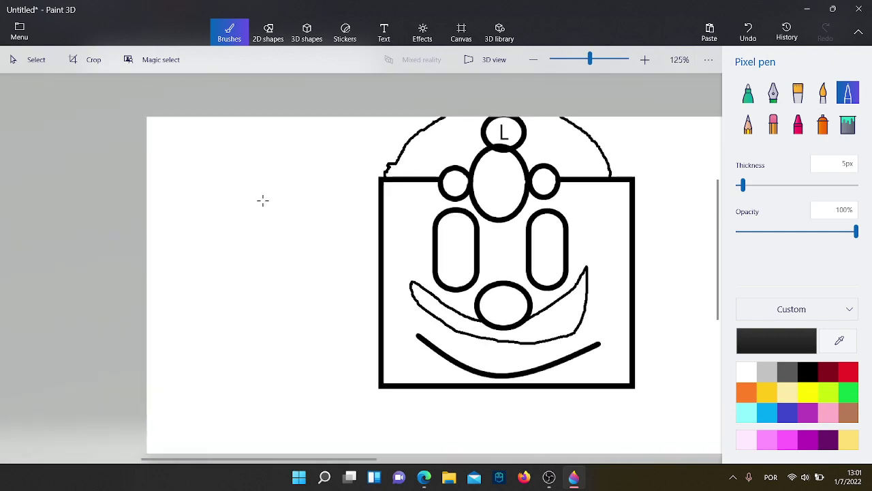
- Add a 2D text note reading "for the rest of the body its just a bunch of blocks with lego hands" beside the head
click(383, 32)
click(748, 103)
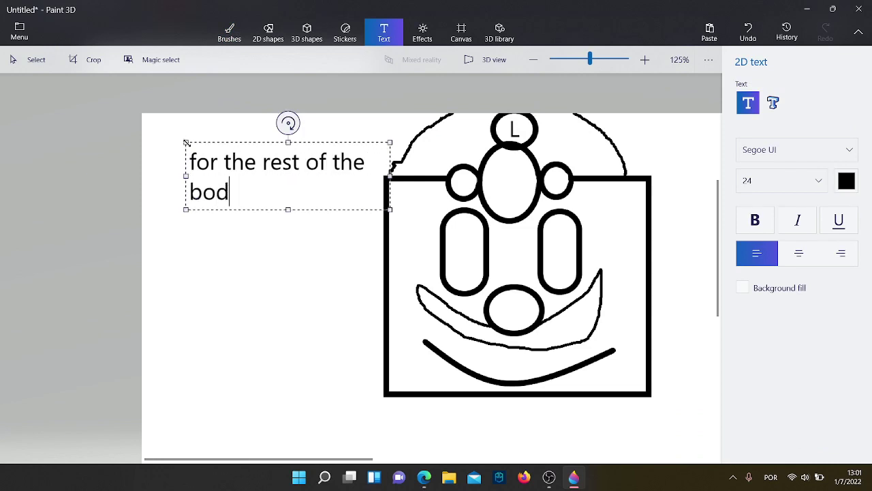
text(y its just a )
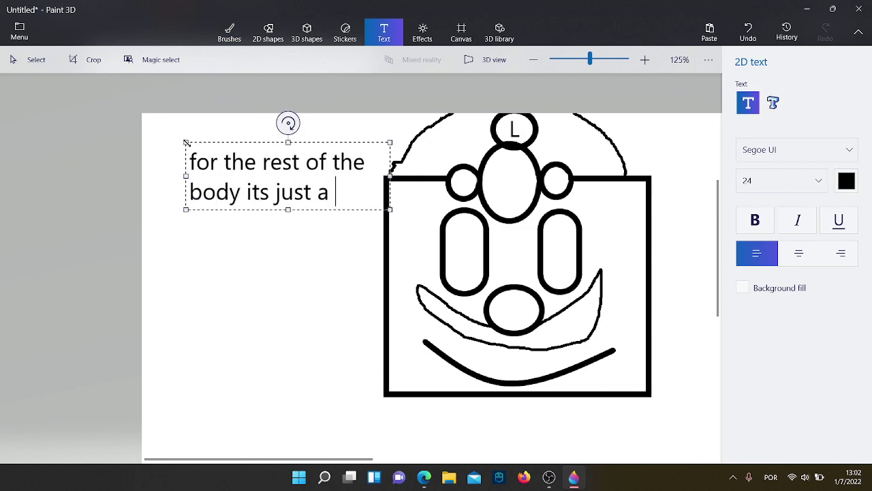
text(bunch of c)
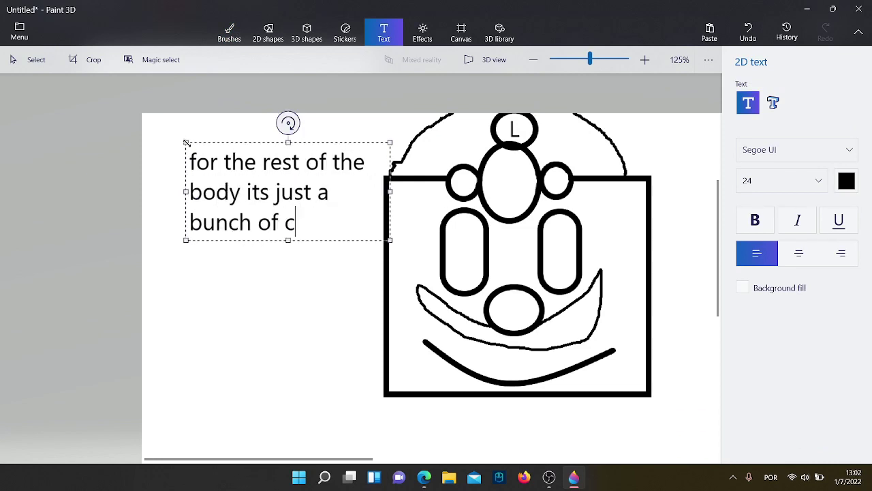
key(BackSpace)
text(blocks with lego hands)
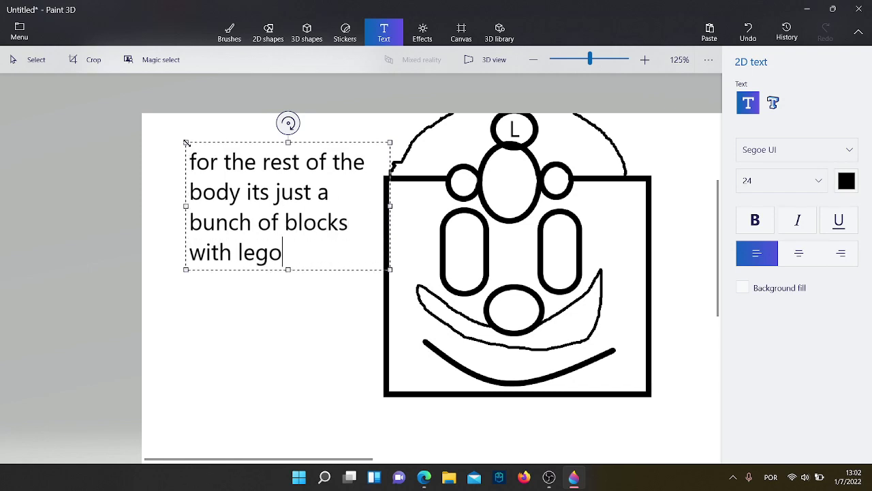
- Erase the note about the rest of the body from its text box
key(BackSpace)
key(BackSpace)
key(BackSpace)
key(BackSpace)
key(BackSpace)
key(BackSpace)
key(BackSpace)
key(BackSpace)
key(BackSpace)
key(BackSpace)
key(BackSpace)
key(BackSpace)
key(BackSpace)
key(BackSpace)
key(BackSpace)
key(BackSpace)
key(BackSpace)
key(BackSpace)
key(BackSpace)
key(BackSpace)
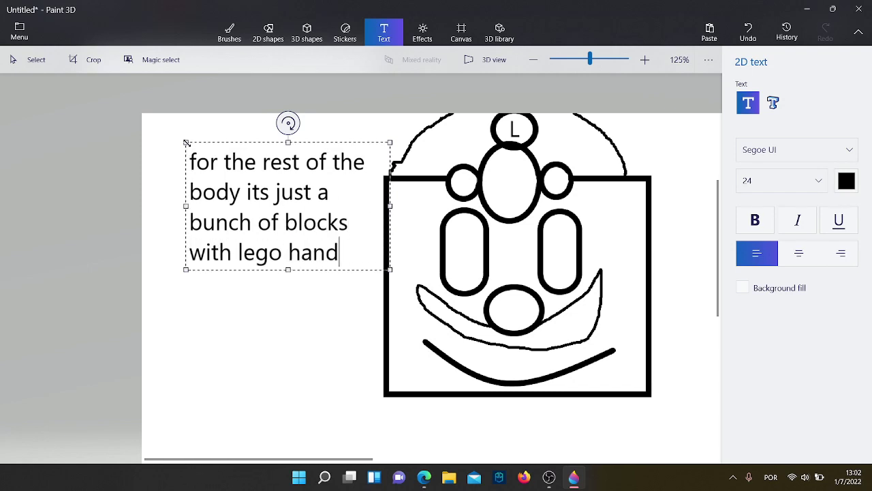
key(BackSpace)
key(BackSpace)
key(BackSpace)
key(BackSpace)
key(BackSpace)
key(BackSpace)
key(BackSpace)
key(BackSpace)
key(BackSpace)
key(BackSpace)
key(BackSpace)
key(BackSpace)
key(BackSpace)
key(BackSpace)
key(BackSpace)
key(BackSpace)
key(BackSpace)
key(BackSpace)
key(BackSpace)
key(BackSpace)
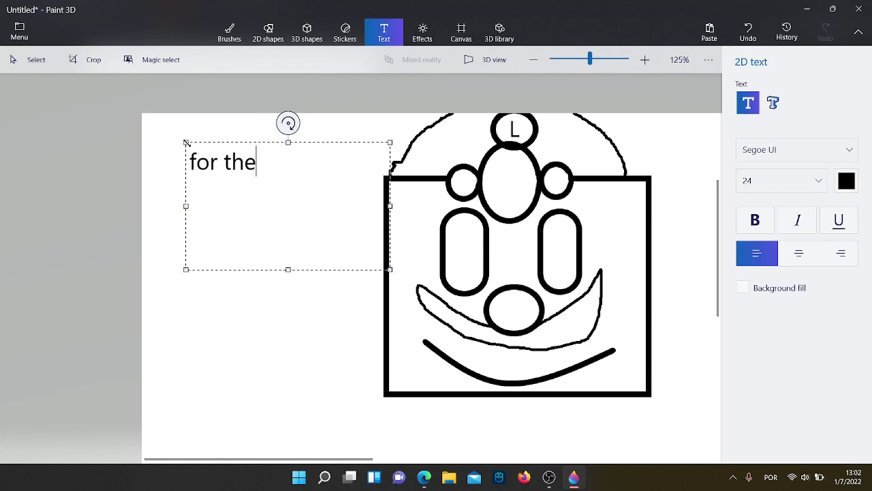
- Draw an unfilled 10 px black rectangle under the head as the body, running past the canvas's lower edge
click(268, 32)
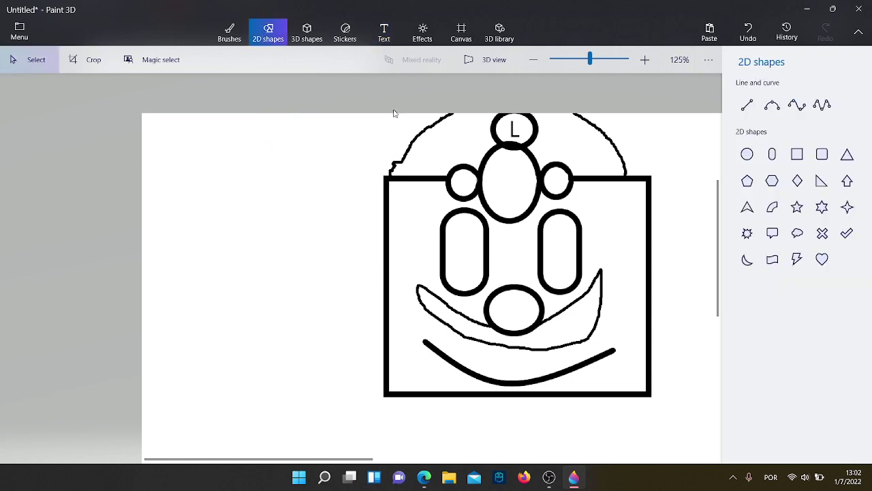
click(801, 161)
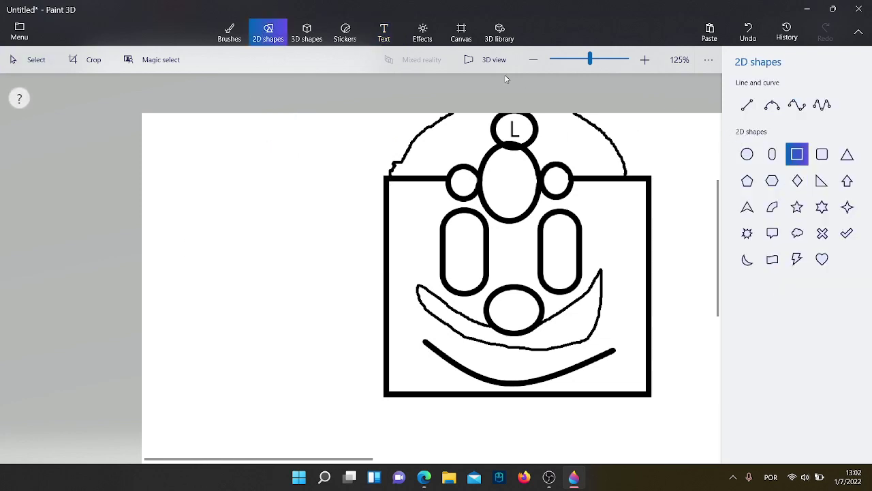
scroll(373, 167, down, 3)
scroll(424, 373, up, 3)
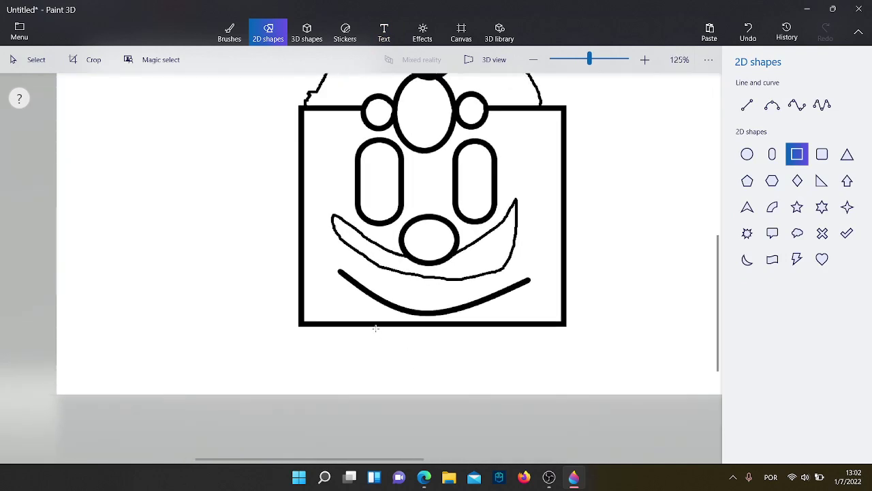
mouse_move(376, 328)
mouse_down()
mouse_move(396, 355)
mouse_move(506, 440)
mouse_move(470, 404)
mouse_up()
drag(487, 374, 502, 373)
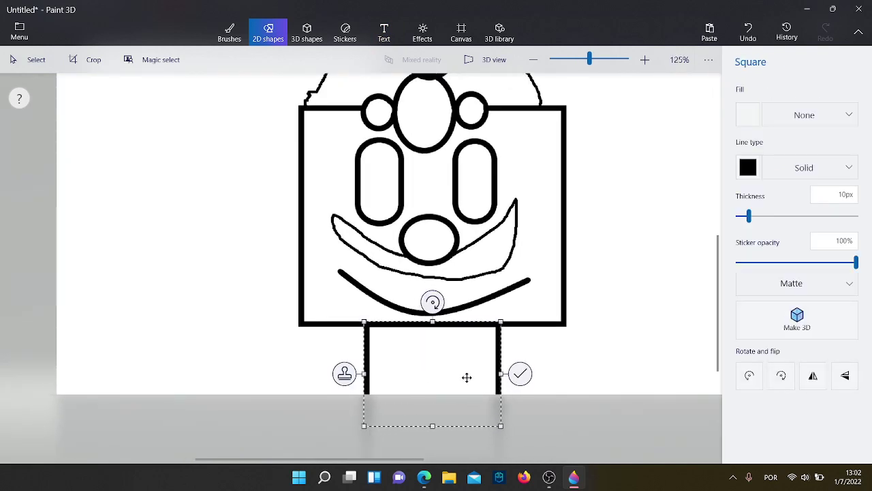
drag(364, 373, 352, 373)
- Check the Lego Luigi reference picture in the browser and widen the body rectangle slightly beyond both sides of the head
click(419, 476)
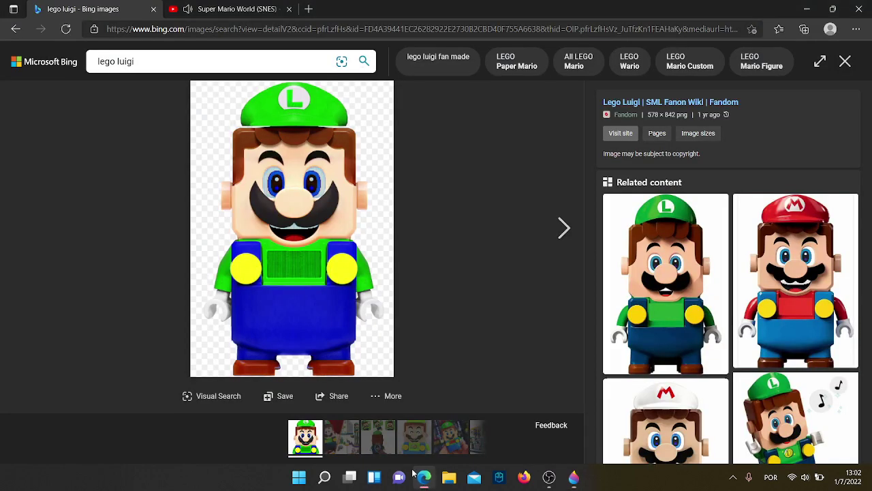
click(574, 476)
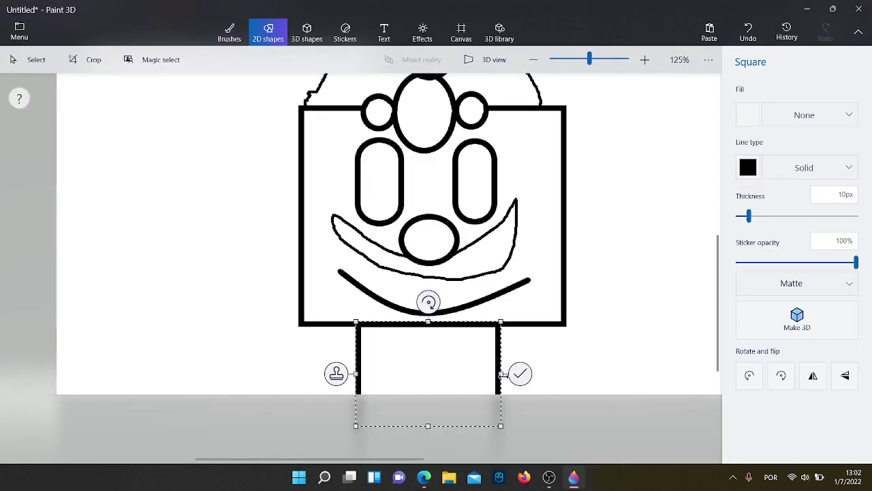
drag(502, 388, 570, 392)
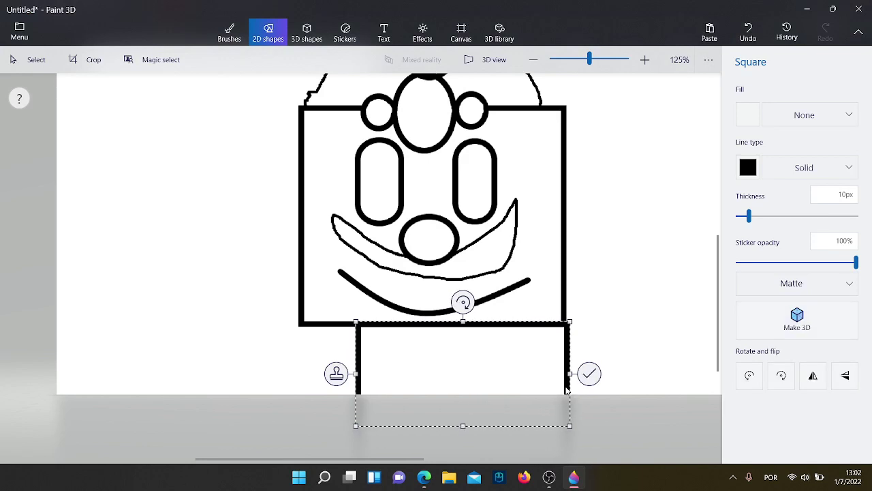
drag(358, 372, 289, 373)
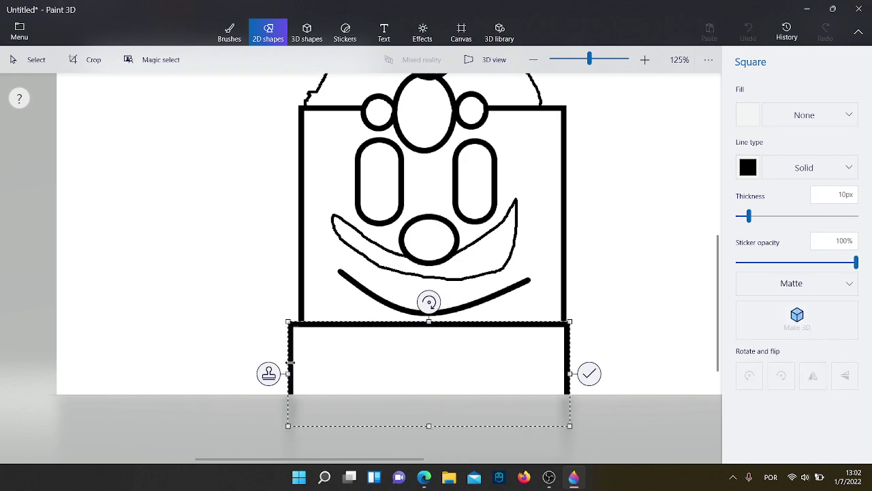
click(378, 217)
- Draw a narrow upright rectangle inside the left part of the body as the left overall strap
click(797, 155)
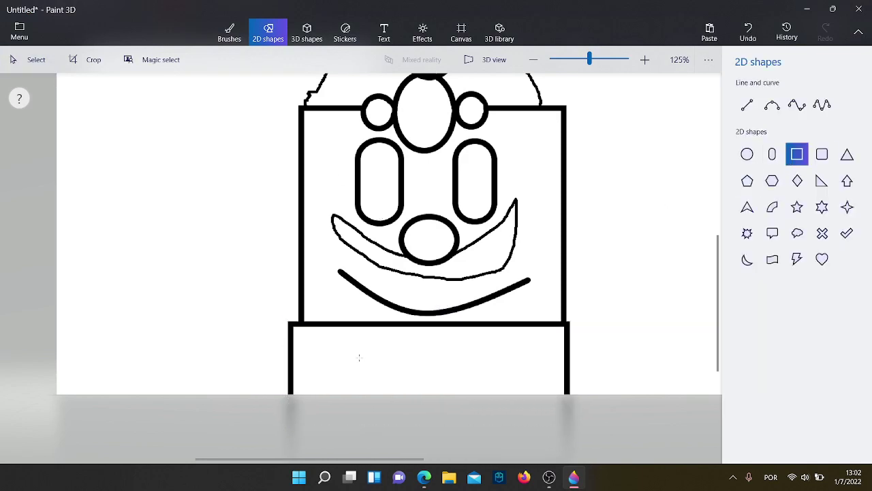
drag(322, 325, 373, 426)
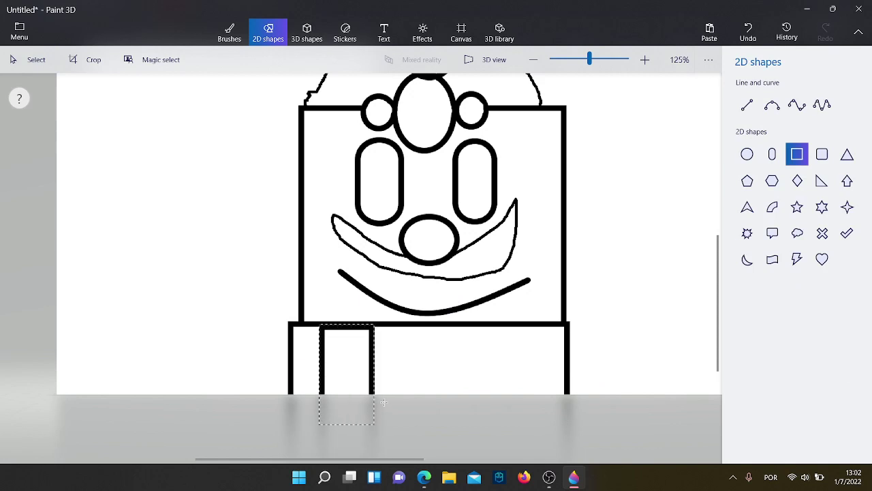
click(657, 313)
- Draw a matching narrow rectangle in the right part of the body as the right overall strap and adjust its width
click(797, 154)
drag(504, 325, 541, 418)
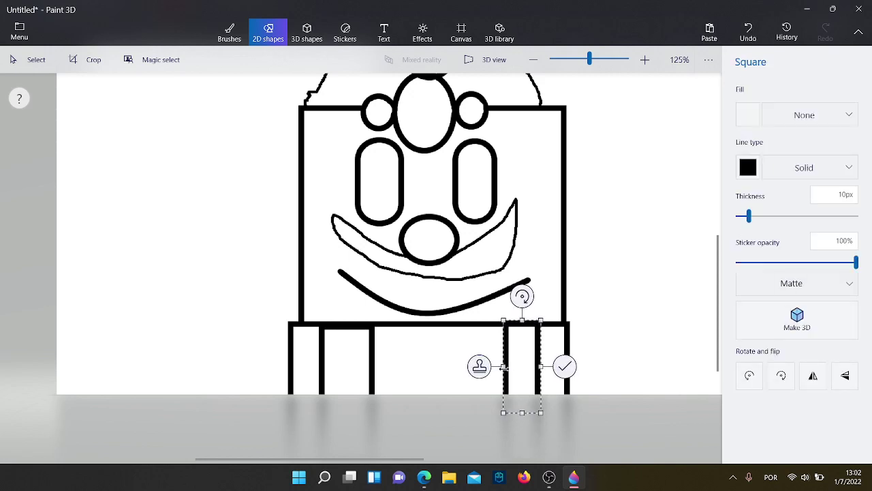
mouse_move(504, 372)
mouse_down()
mouse_move(492, 372)
mouse_move(519, 366)
mouse_up()
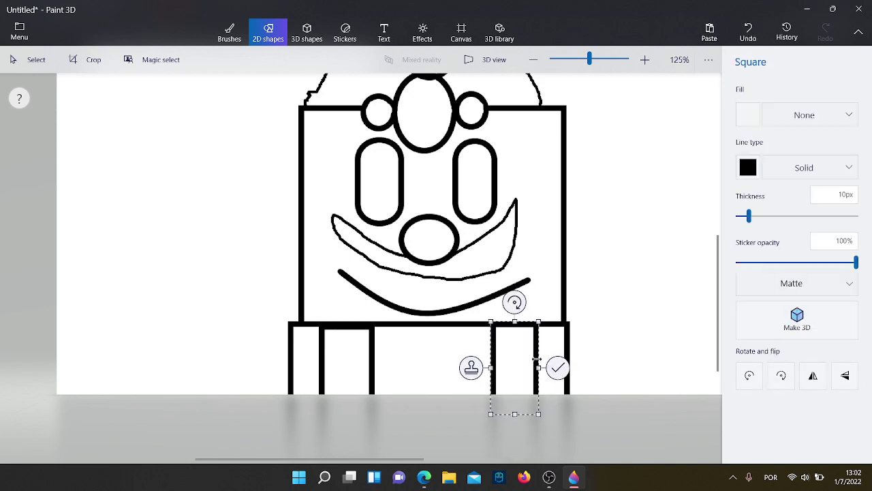
click(602, 314)
- Draw a small unfilled oval inside the right overall strap as its button
scroll(489, 300, up, 1)
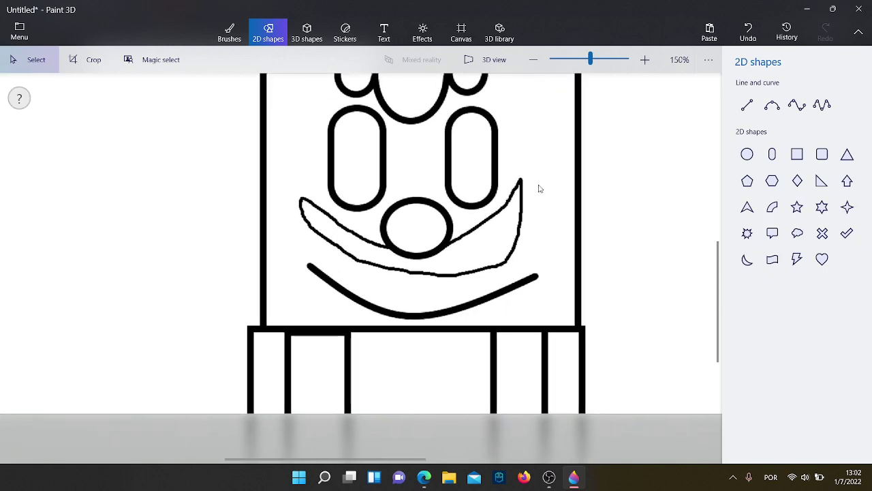
click(747, 154)
drag(503, 343, 533, 379)
click(702, 200)
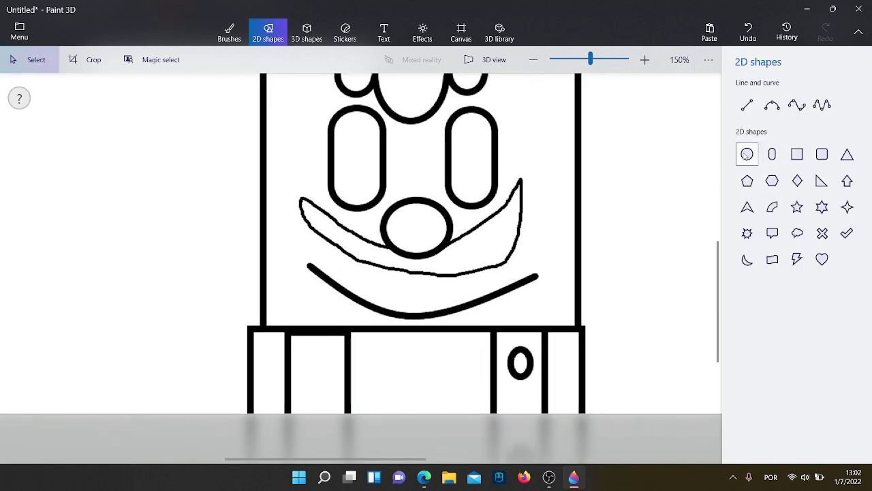
- Draw a small unfilled oval inside the left overall strap as its button
click(747, 154)
drag(307, 354, 334, 375)
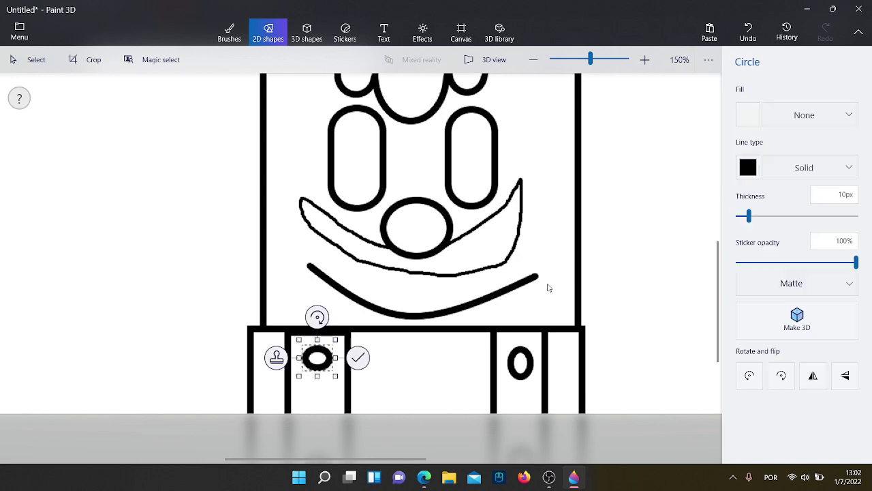
click(549, 289)
- Compare the whole drawing with the Lego Luigi reference picture in the browser and return to Paint 3D
scroll(526, 263, down, 2)
scroll(518, 250, up, 3)
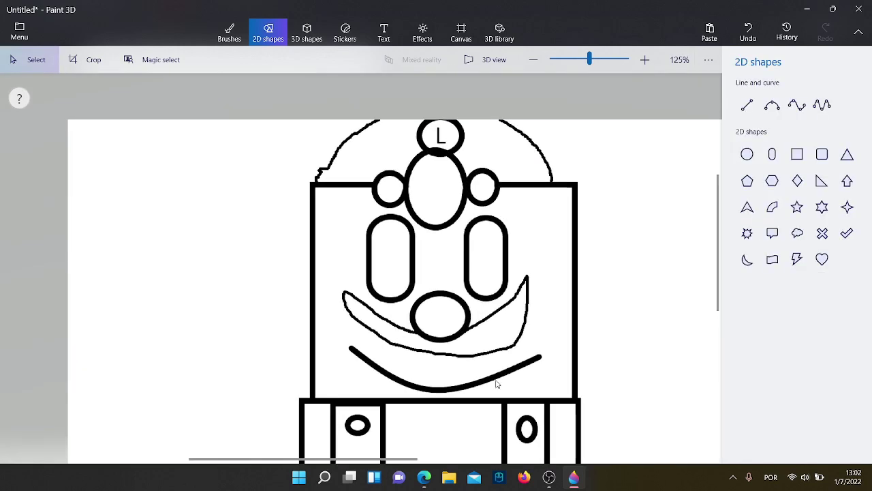
click(424, 477)
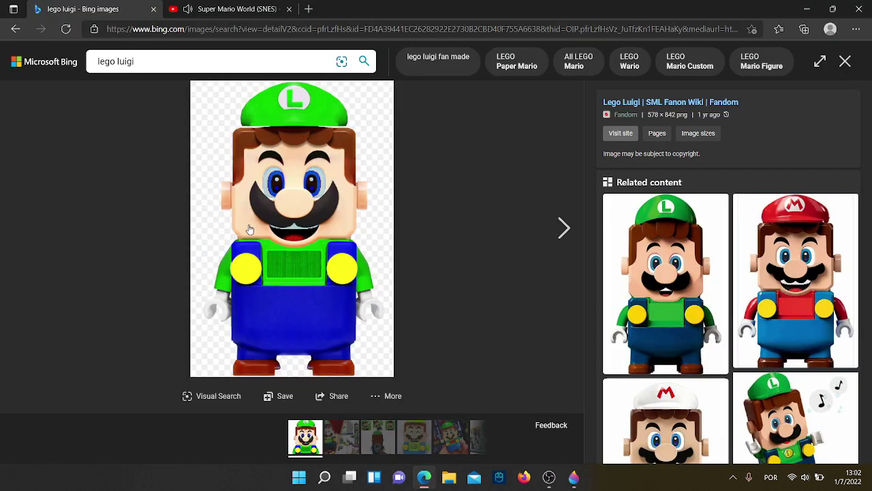
click(574, 477)
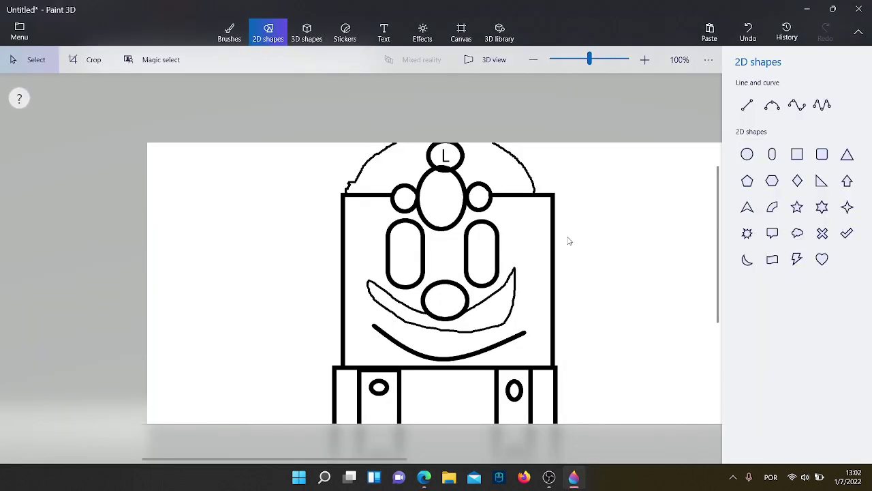
- Draw freehand hairlines with the 9 px black Pixel pen from the small fringe circles down to both sides of the head
scroll(563, 235, up, 2)
click(230, 31)
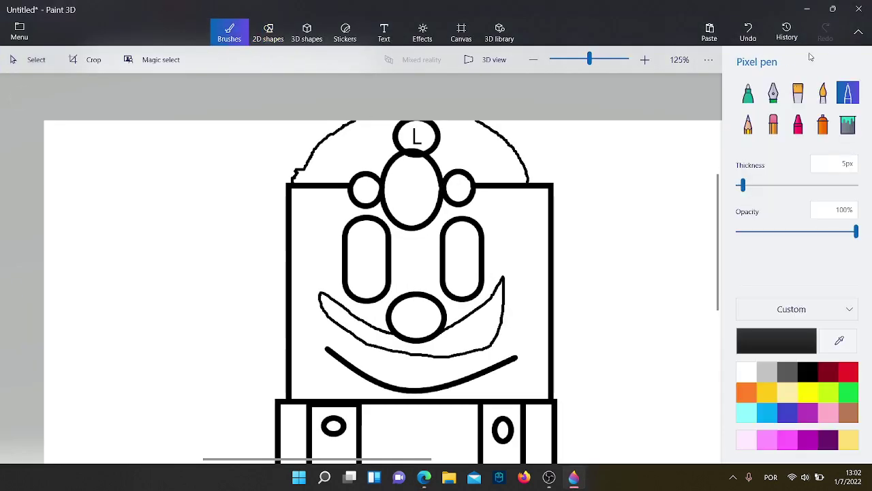
click(750, 187)
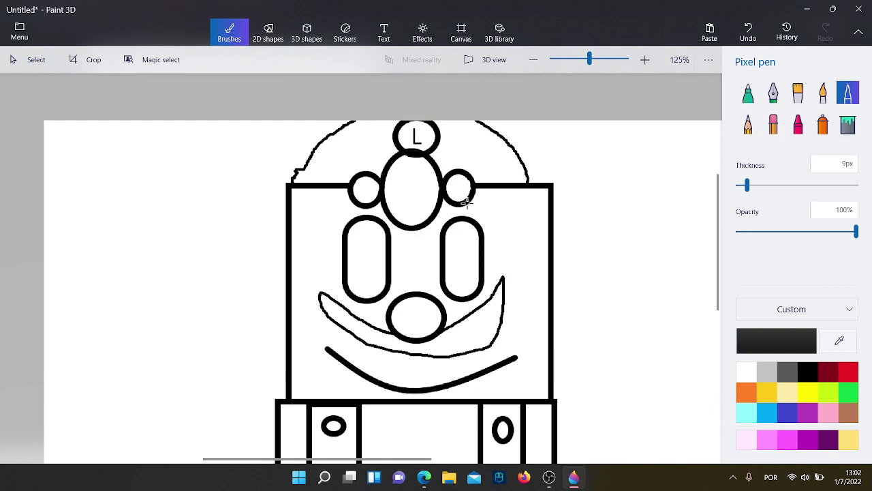
mouse_move(466, 202)
mouse_down()
mouse_move(501, 205)
mouse_move(524, 226)
mouse_up()
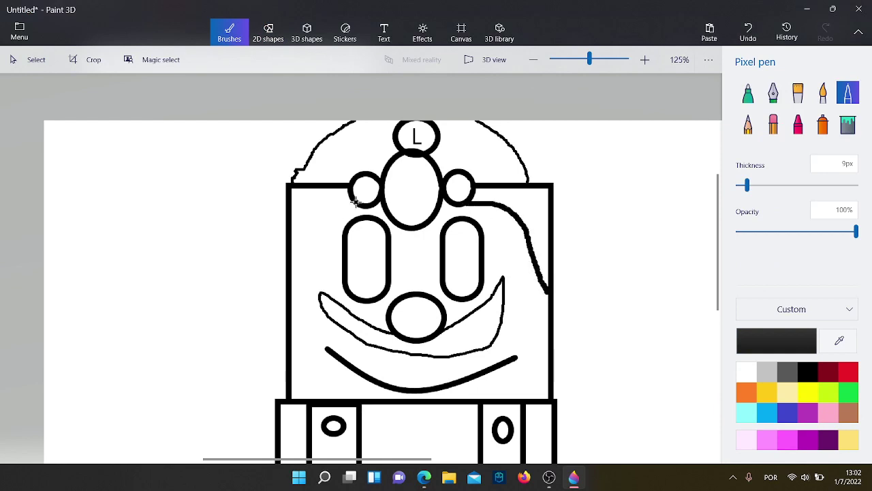
drag(356, 201, 339, 204)
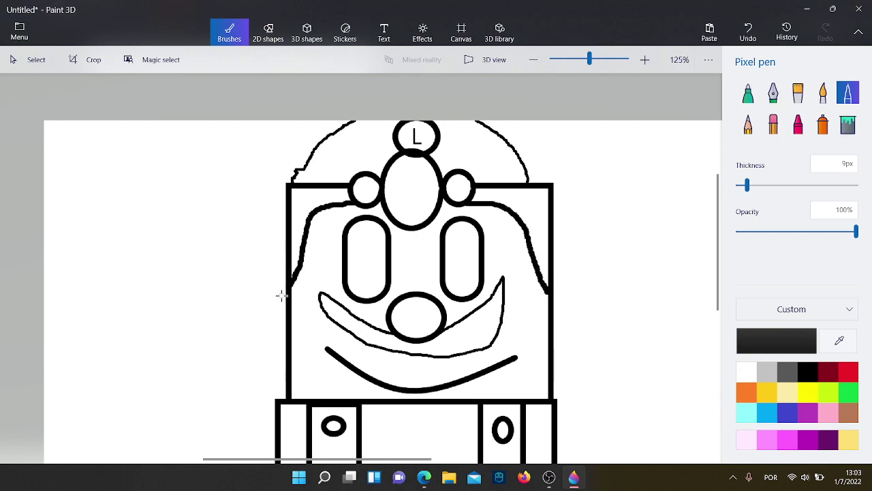
- Add the text note "don't forget the ears too!" on the blank canvas beside the hat
click(383, 32)
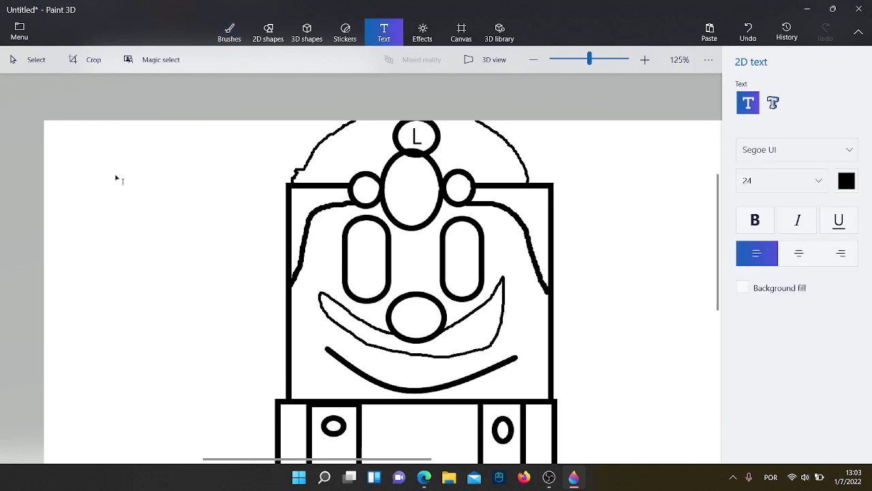
click(63, 145)
text(don't fo)
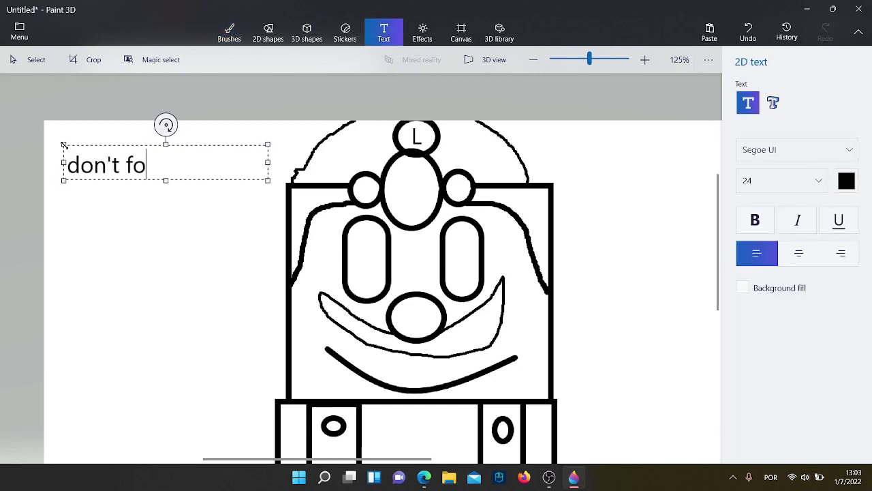
text(rget the ears t)
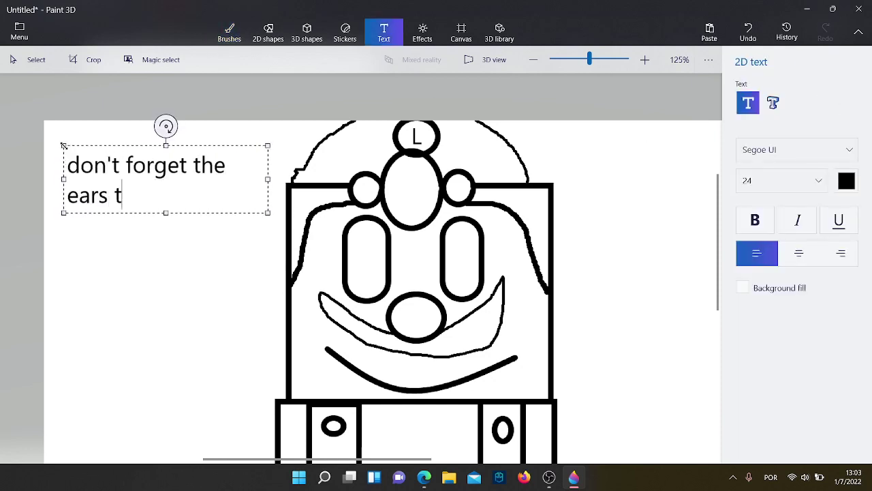
text(oo!)
click(321, 75)
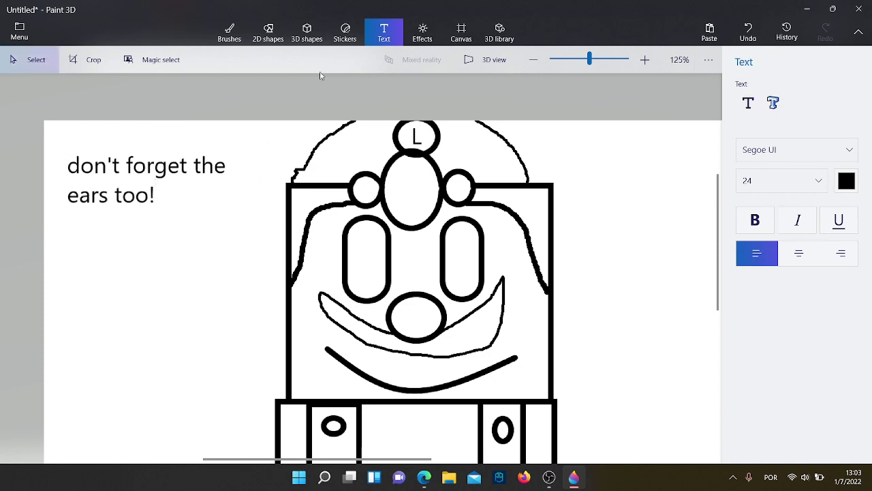
- Draw a small unfilled rectangle against each side of the head as the left and right ears
click(268, 30)
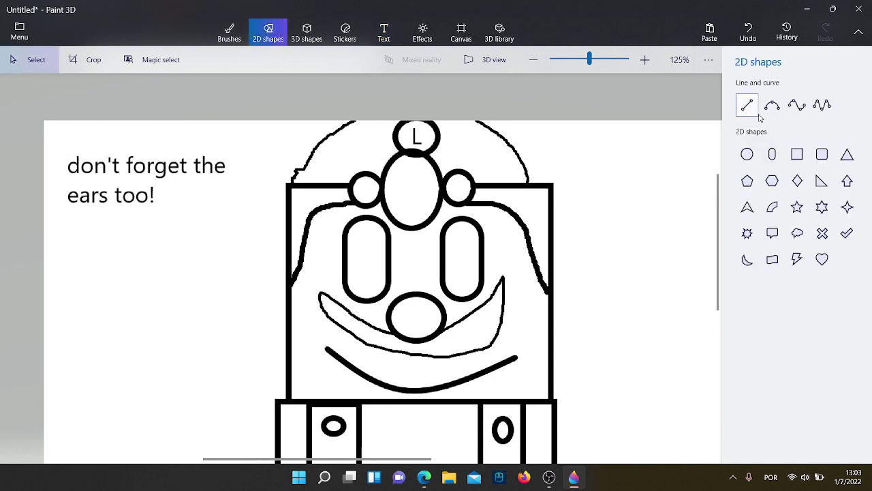
click(798, 157)
drag(285, 324, 256, 260)
click(637, 257)
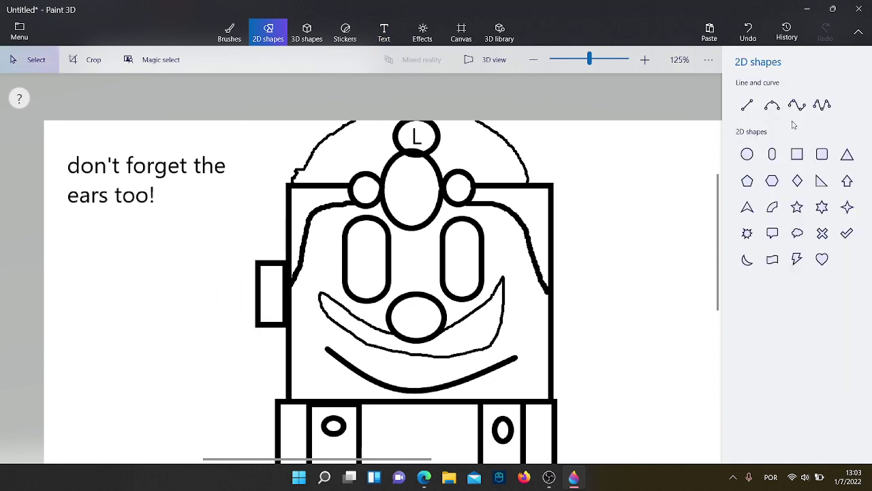
click(797, 154)
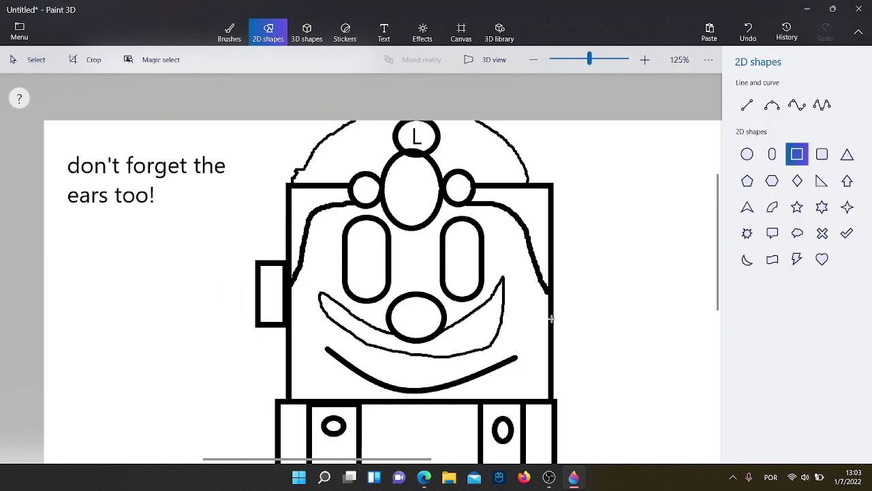
drag(551, 318, 587, 256)
click(609, 244)
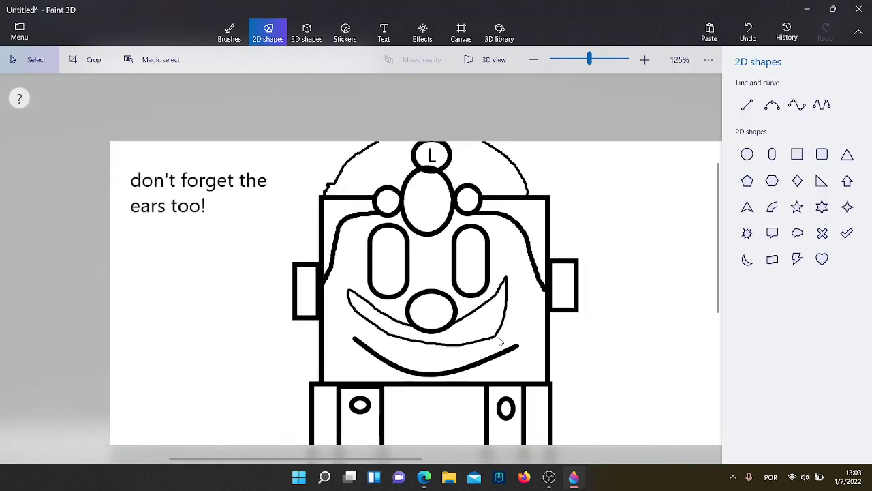
- Delete the text note about the ears from the canvas
drag(56, 120, 247, 219)
key(Delete)
- Check the Lego Luigi reference picture in the browser and draw a curved eyebrow above each eye in Paint 3D
click(424, 477)
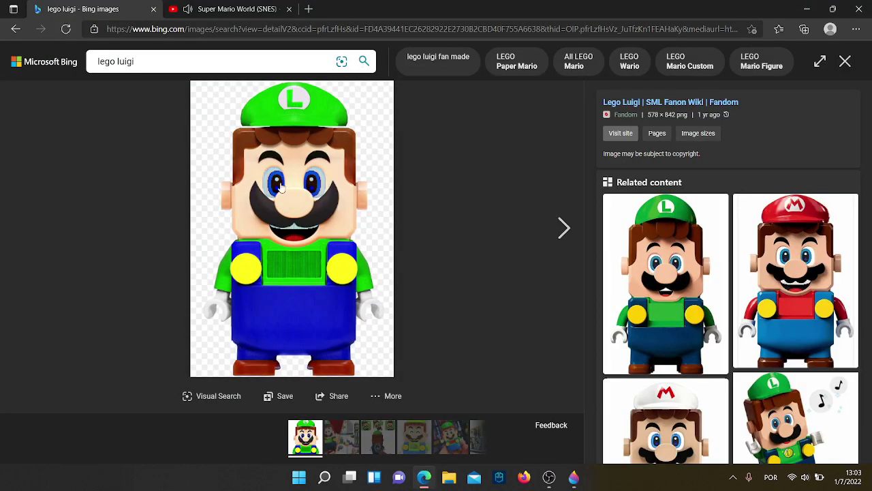
click(575, 478)
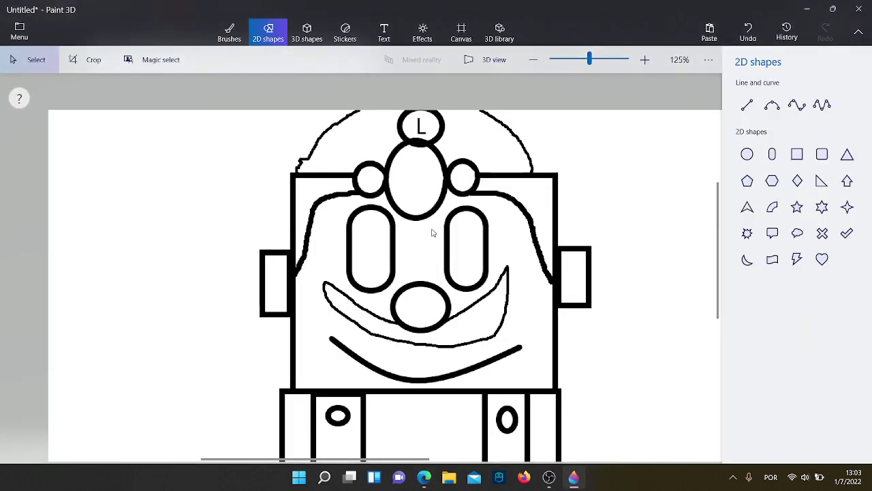
scroll(433, 230, down, 1)
scroll(432, 229, up, 1)
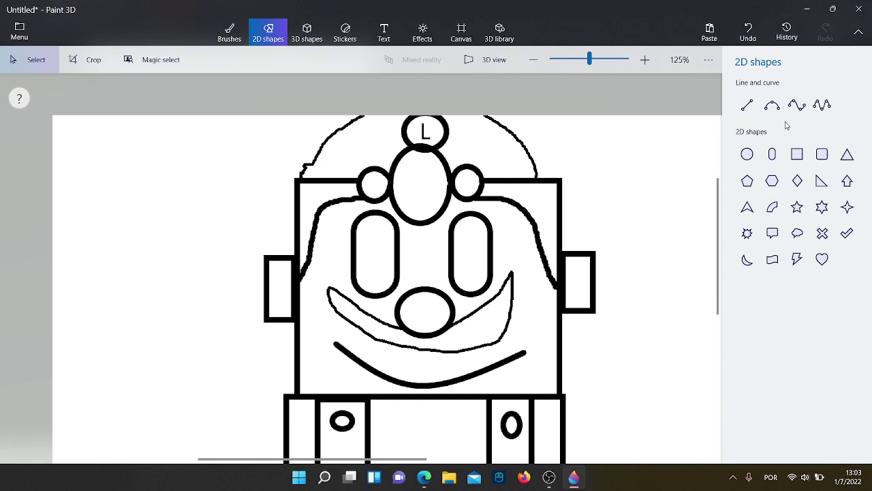
click(772, 105)
mouse_move(339, 229)
mouse_down()
mouse_move(379, 192)
mouse_move(392, 209)
mouse_up()
click(539, 193)
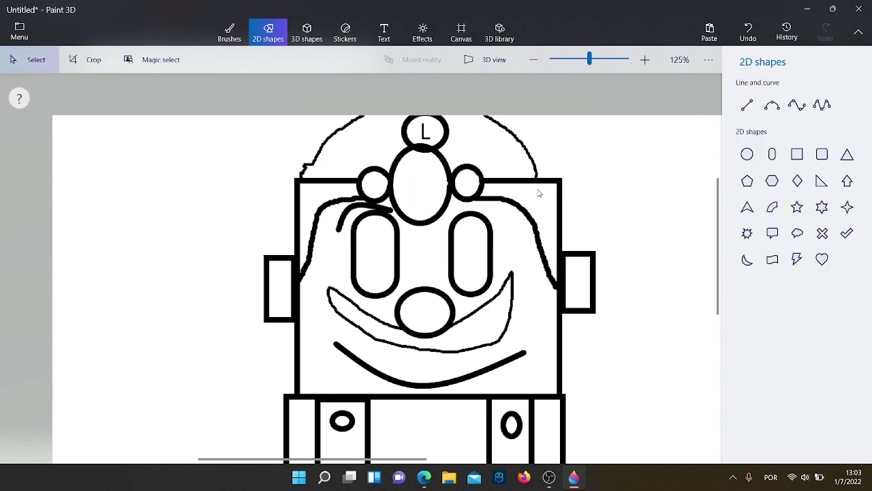
click(771, 106)
mouse_move(476, 198)
mouse_down()
mouse_move(456, 209)
mouse_move(487, 204)
mouse_up()
click(572, 184)
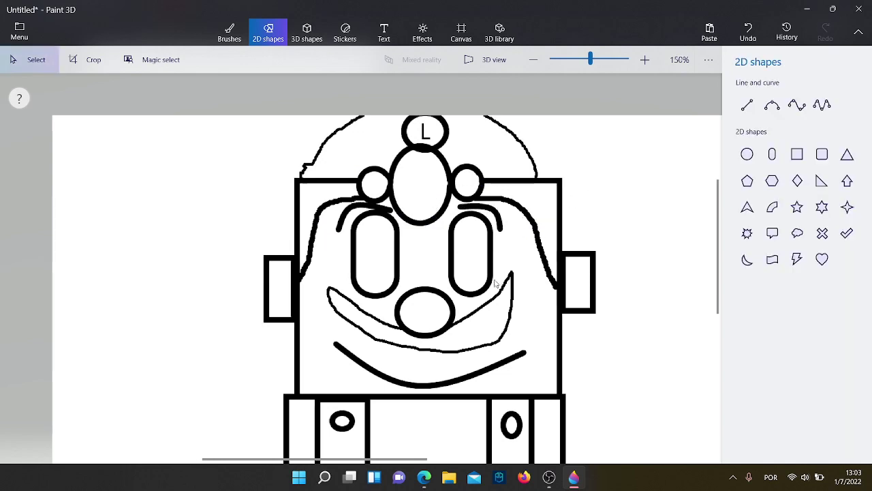
scroll(592, 185, up, 1)
click(384, 32)
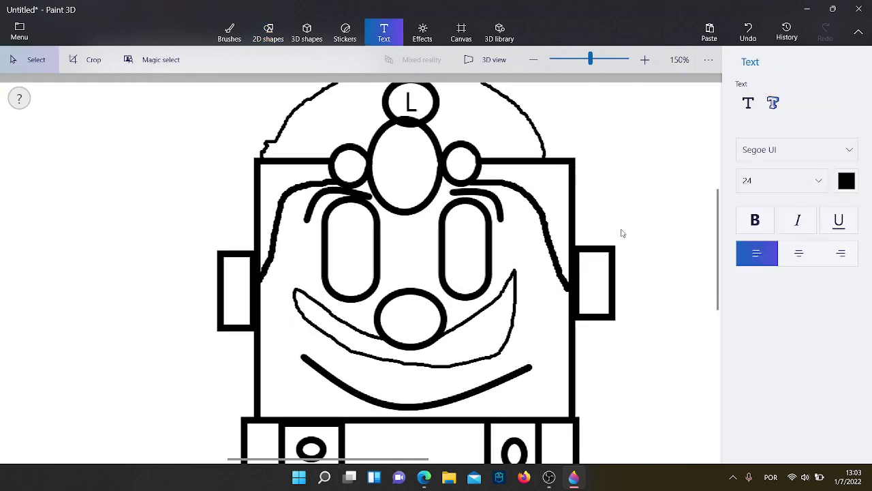
scroll(621, 232, down, 1)
click(749, 105)
click(152, 143)
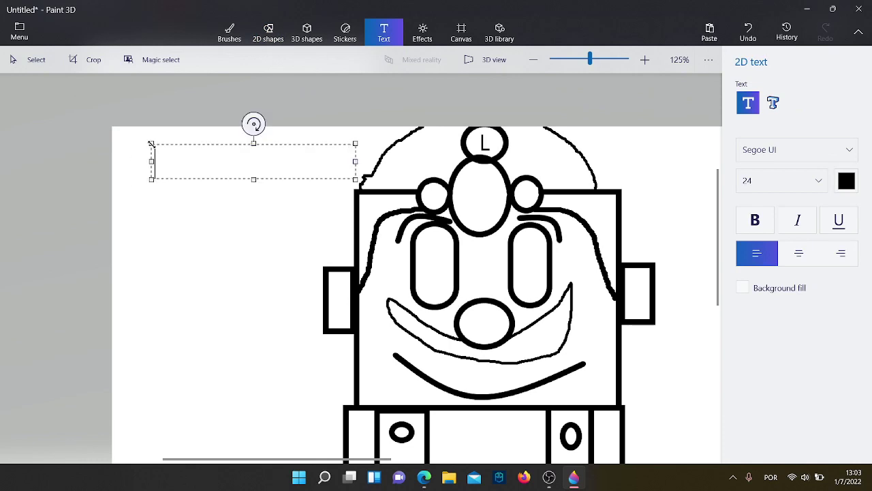
text(now paint!)
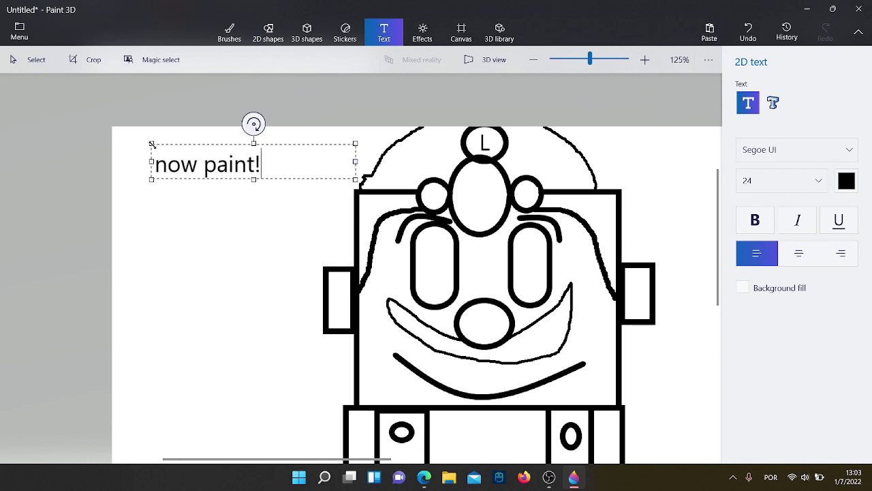
key(BackSpace)
key(BackSpace)
key(BackSpace)
key(BackSpace)
key(BackSpace)
key(BackSpace)
key(BackSpace)
key(BackSpace)
key(BackSpace)
key(BackSpace)
- Fill both halves of the hat around the L emblem with bright green using the Fill tool
scroll(508, 147, down, 1)
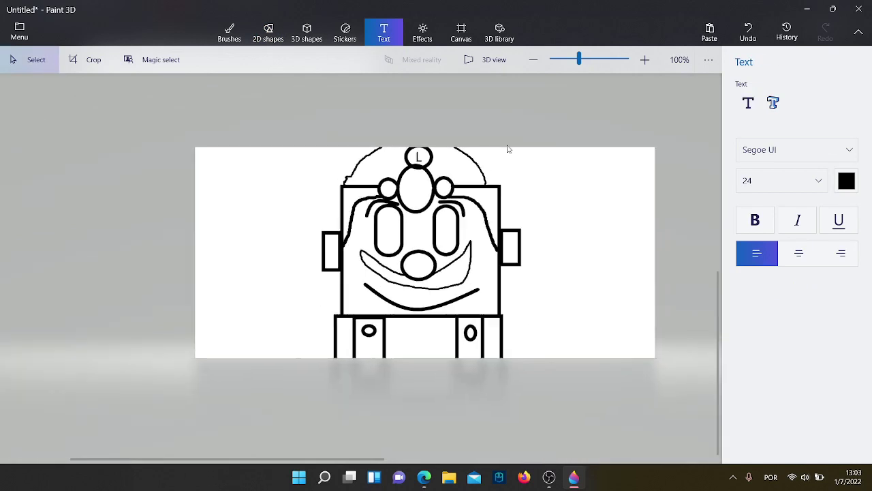
click(231, 32)
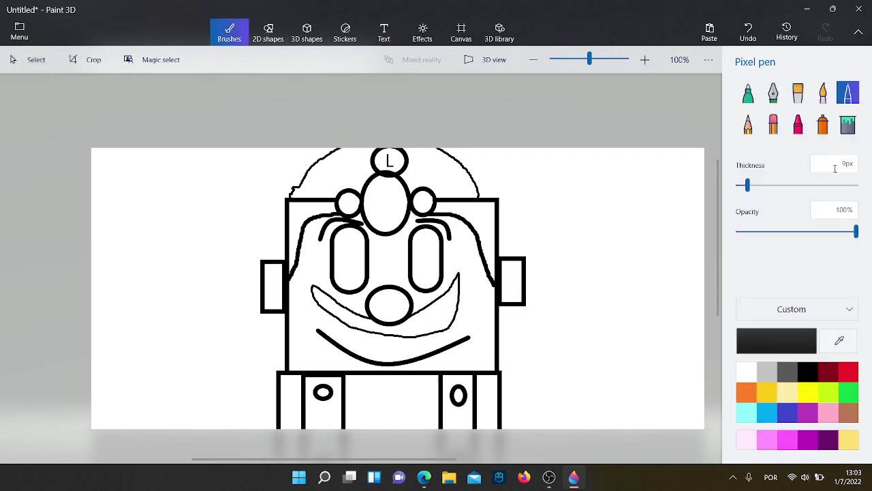
click(848, 122)
click(849, 392)
scroll(443, 163, up, 1)
click(443, 156)
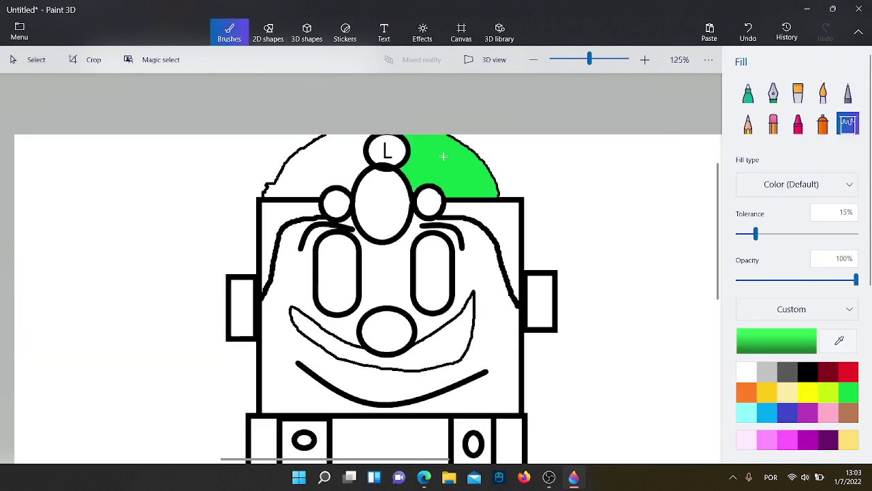
click(317, 167)
- Fill the shirt's middle section and both outer side sections with the same bright green
scroll(317, 167, down, 2)
scroll(381, 347, up, 1)
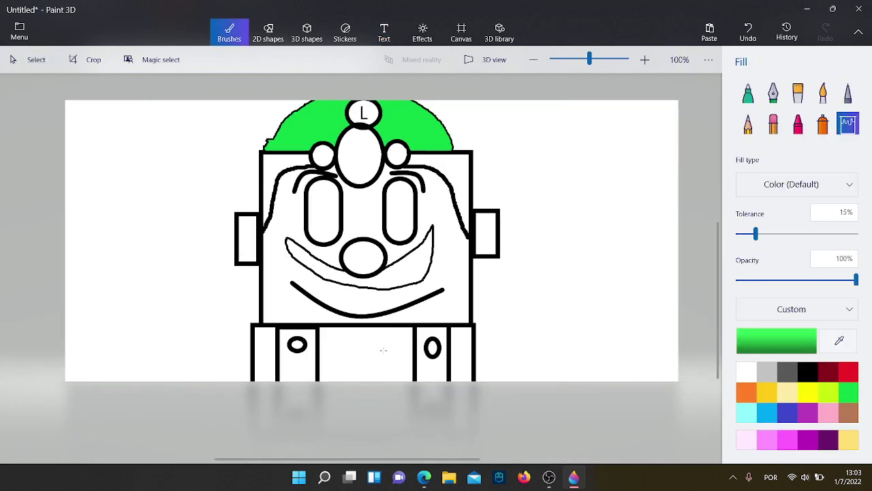
click(382, 351)
click(273, 336)
click(460, 366)
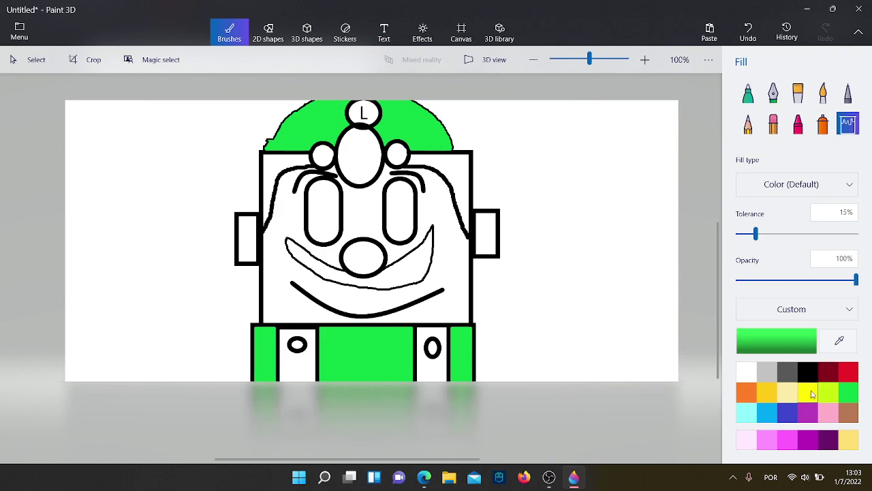
- Fill both overall straps with indigo blue, leaving their buttons unfilled
click(788, 412)
click(430, 368)
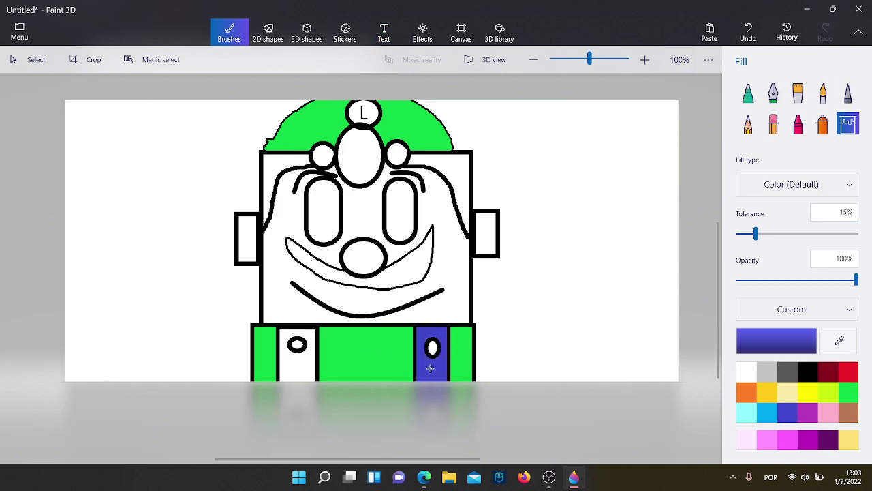
click(298, 369)
- Fill the face, both ears and the nose with the pale cream-yellow skin colour
scroll(449, 371, up, 5)
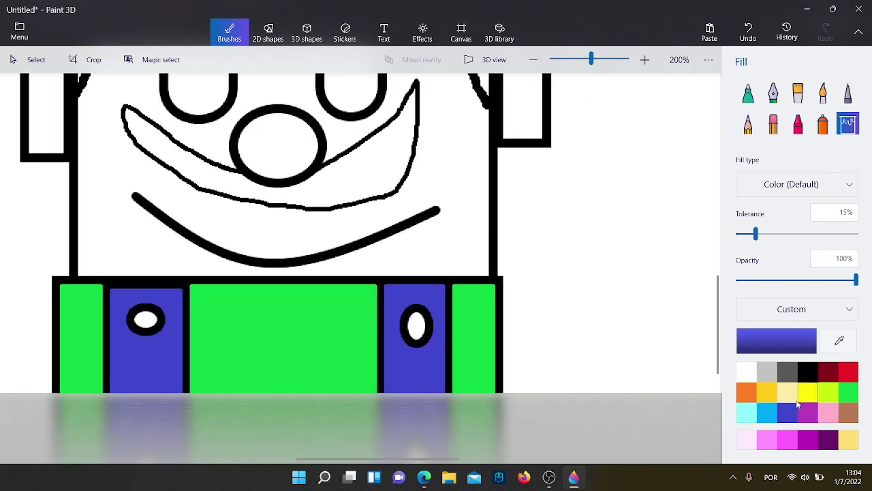
click(788, 394)
click(464, 218)
scroll(493, 220, down, 3)
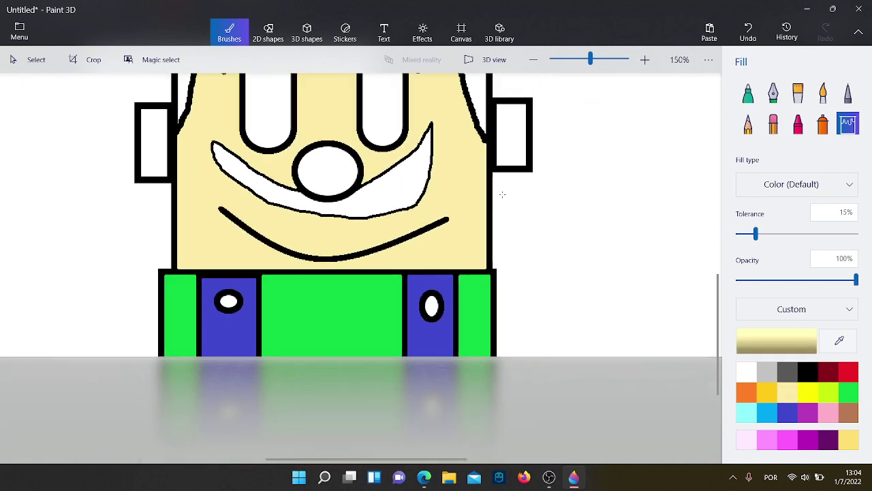
click(516, 151)
click(211, 154)
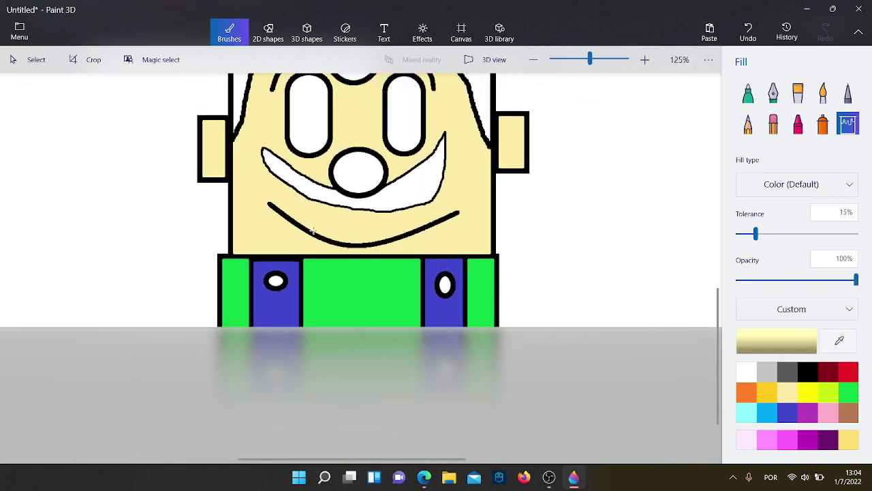
scroll(379, 289, down, 1)
scroll(380, 289, up, 1)
click(380, 289)
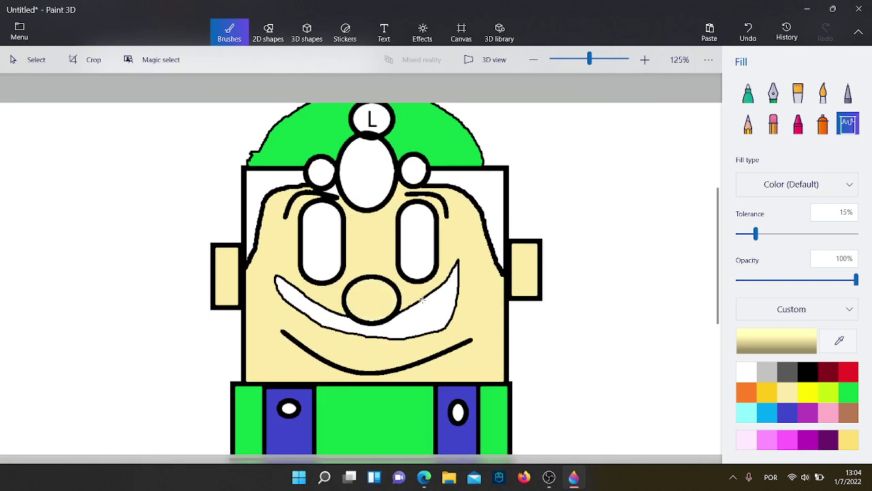
- Fill the oval buttons on both overall straps with bright yellow
scroll(422, 301, down, 1)
scroll(425, 369, up, 2)
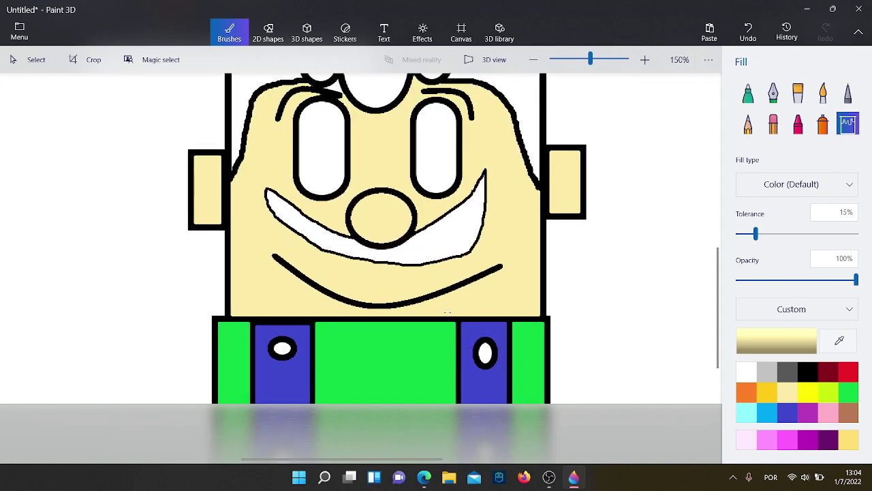
click(806, 392)
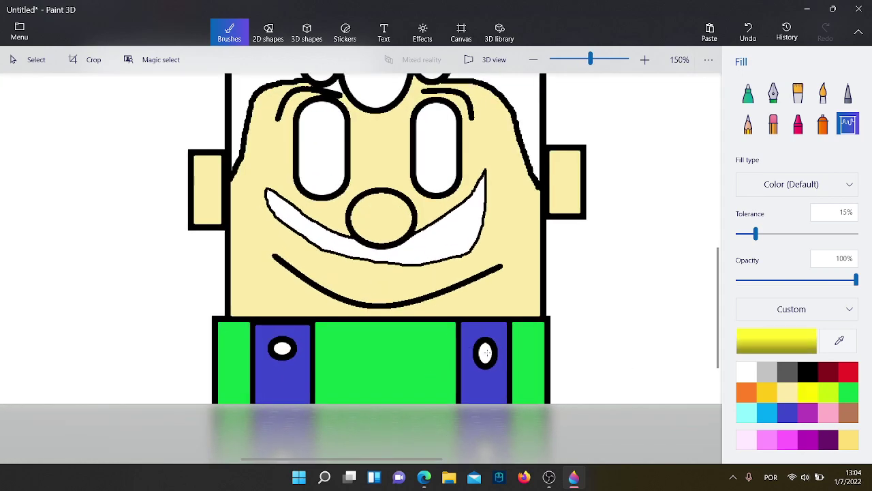
scroll(282, 348, up, 1)
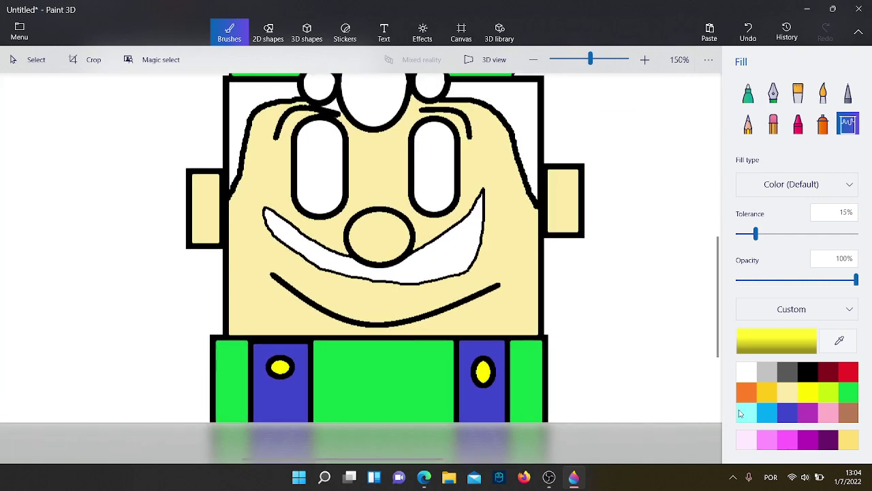
- Fill the moustache and the hair areas at both sides of the forehead with brown
click(849, 413)
click(452, 257)
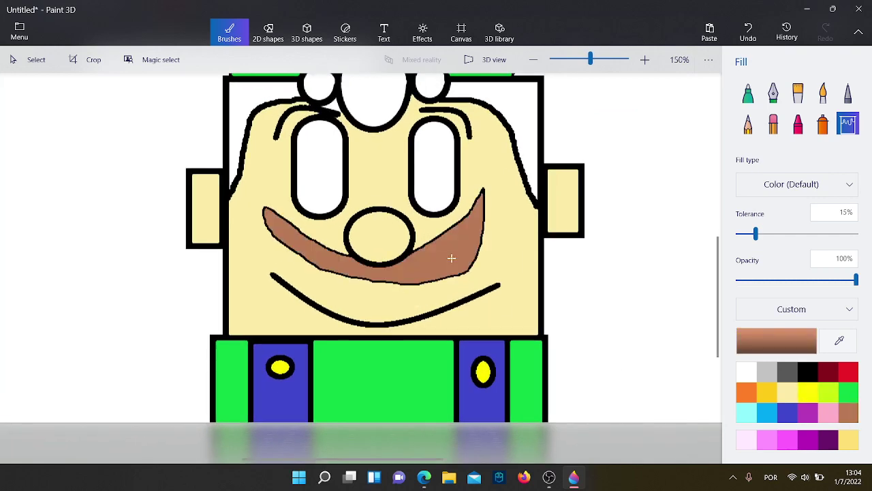
scroll(486, 215, down, 1)
click(516, 138)
click(300, 131)
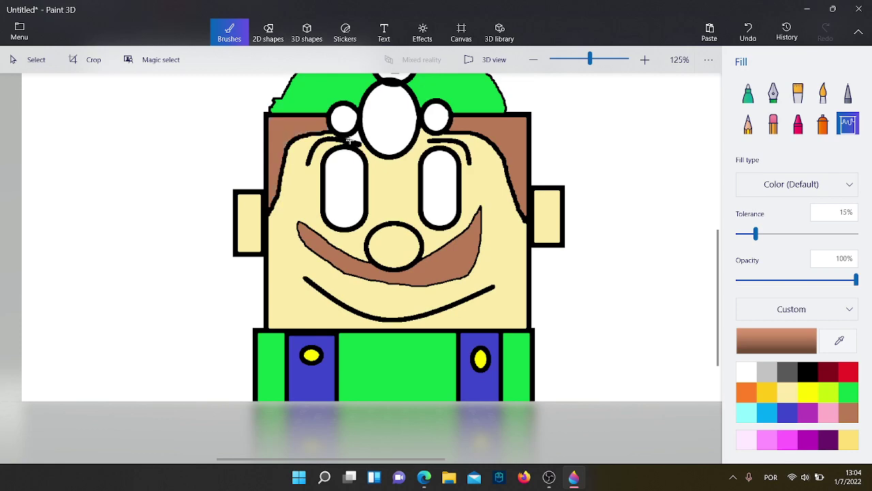
- Fill the three hair ovals over the forehead with brown and the white gap beside the left eyebrow with pale cream-yellow
scroll(383, 137, up, 1)
click(336, 113)
click(404, 120)
click(452, 115)
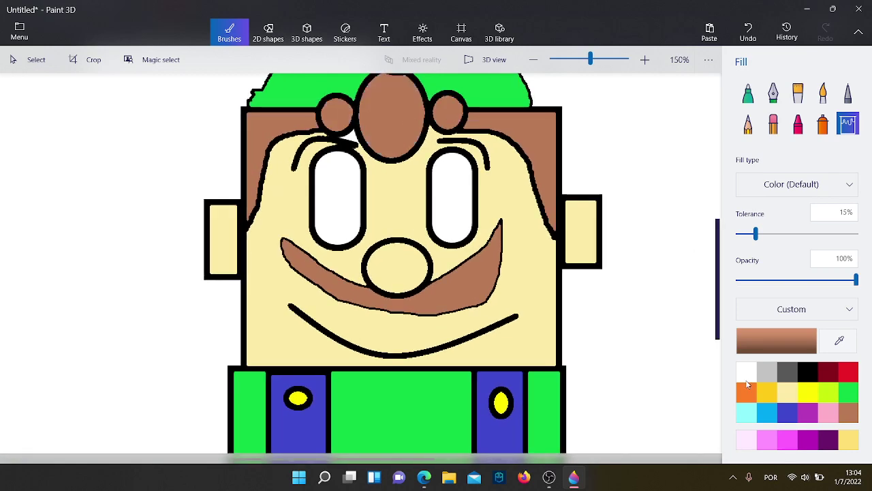
click(787, 392)
scroll(334, 98, up, 1)
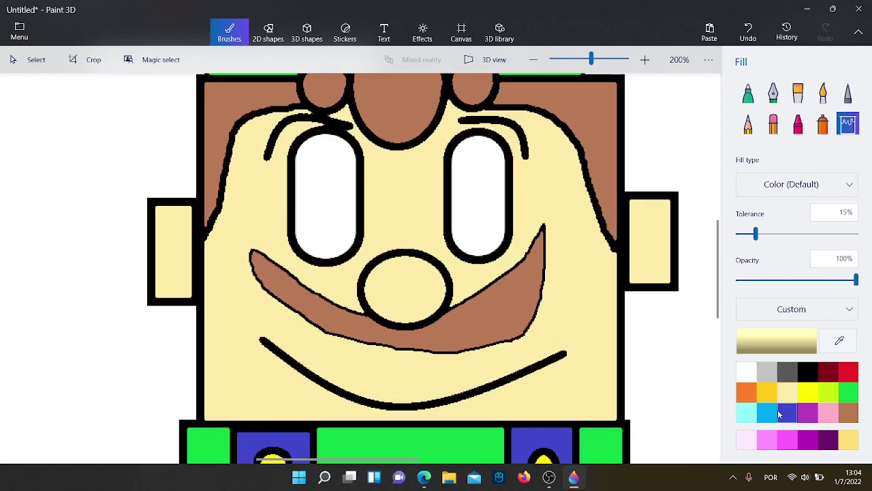
- Paint a tall indigo blue iris inside each white eye with the Pixel pen
click(787, 412)
click(849, 92)
scroll(298, 229, up, 2)
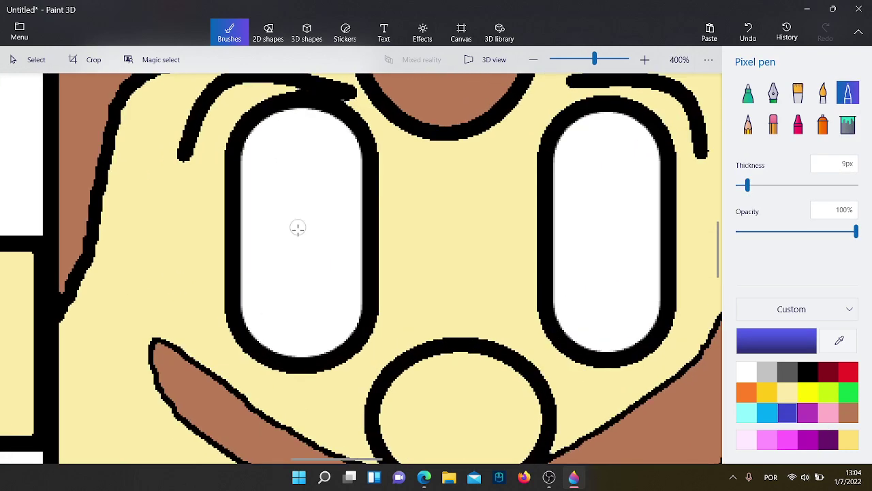
mouse_move(300, 203)
mouse_down()
mouse_move(309, 286)
mouse_move(320, 237)
mouse_move(317, 196)
mouse_move(304, 189)
mouse_move(295, 256)
mouse_up()
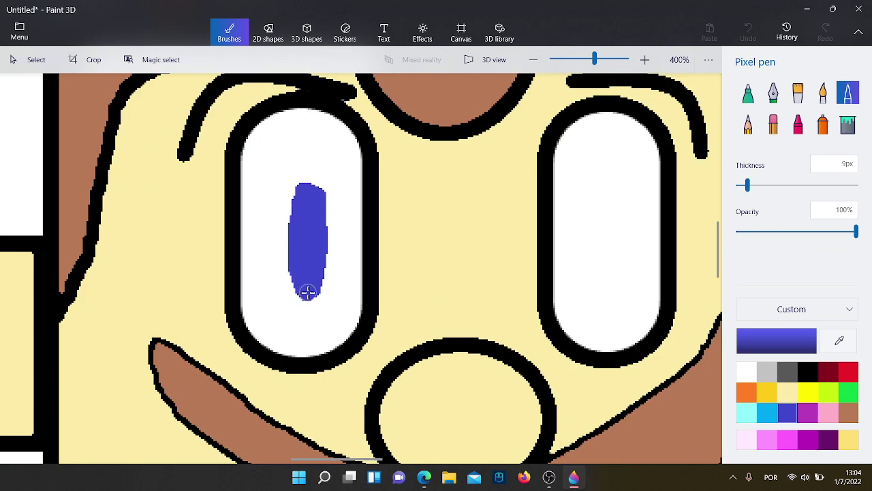
click(597, 197)
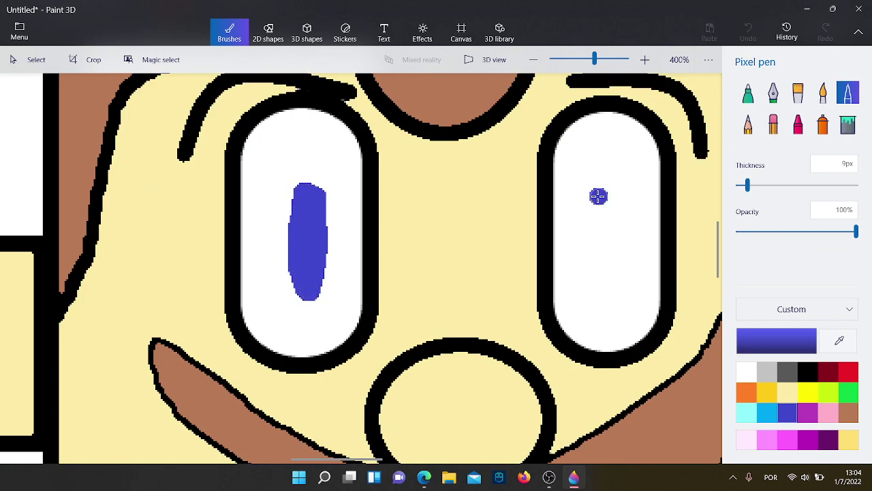
mouse_move(598, 196)
mouse_down()
mouse_move(615, 285)
mouse_move(617, 231)
mouse_move(604, 191)
mouse_up()
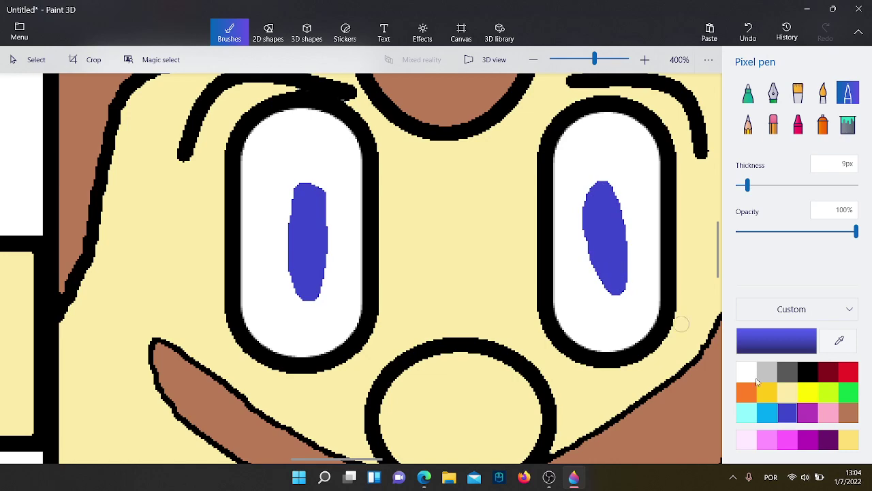
- Paint a narrow black vertical pupil inside the blue iris of each eye
click(808, 371)
drag(599, 214, 611, 271)
drag(314, 224, 310, 273)
scroll(310, 272, down, 6)
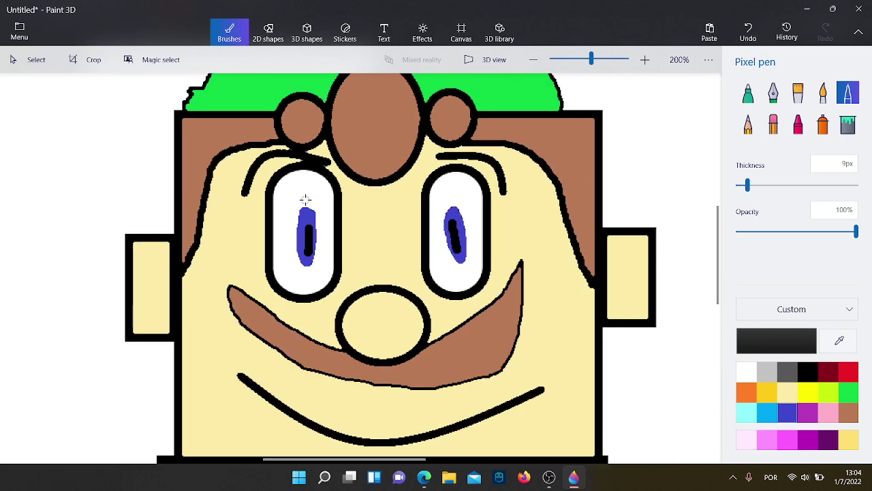
scroll(396, 196, down, 2)
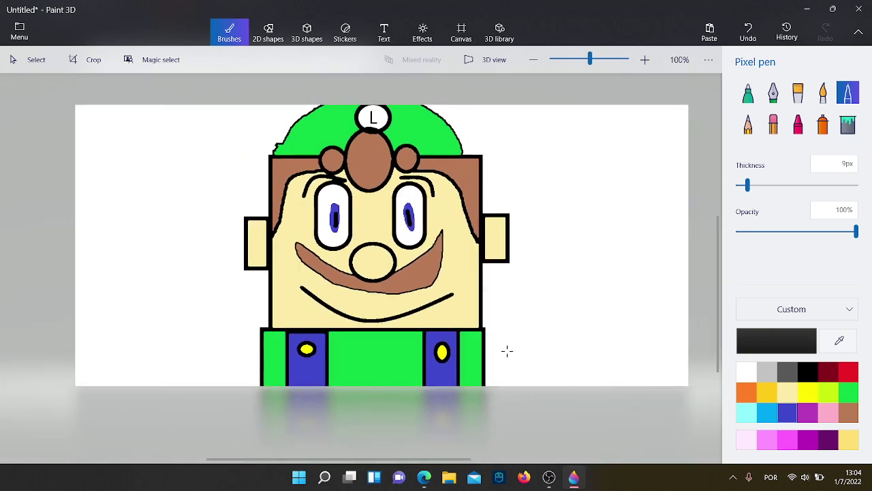
- Check the Lego Luigi reference image in the browser, and draw black sloping arm outlines from both shoulders to the canvas's lower edge in Paint 3D
click(424, 476)
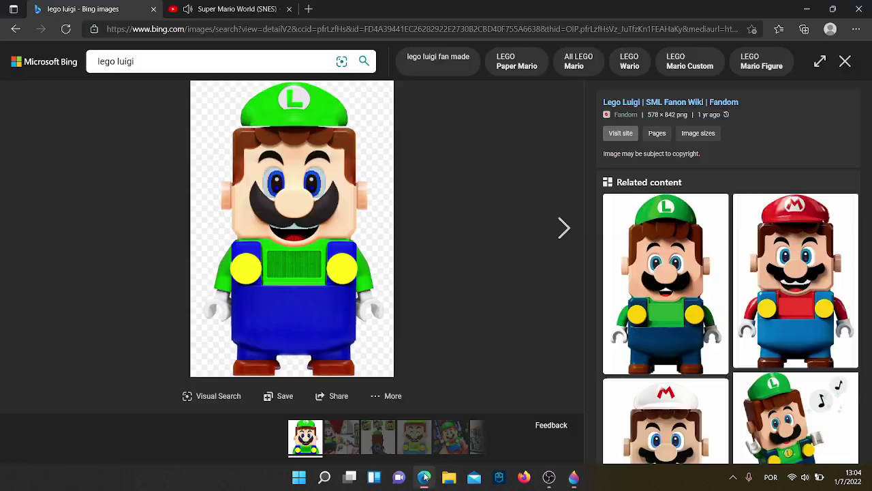
click(574, 477)
scroll(485, 335, up, 3)
drag(446, 302, 521, 392)
drag(126, 301, 51, 389)
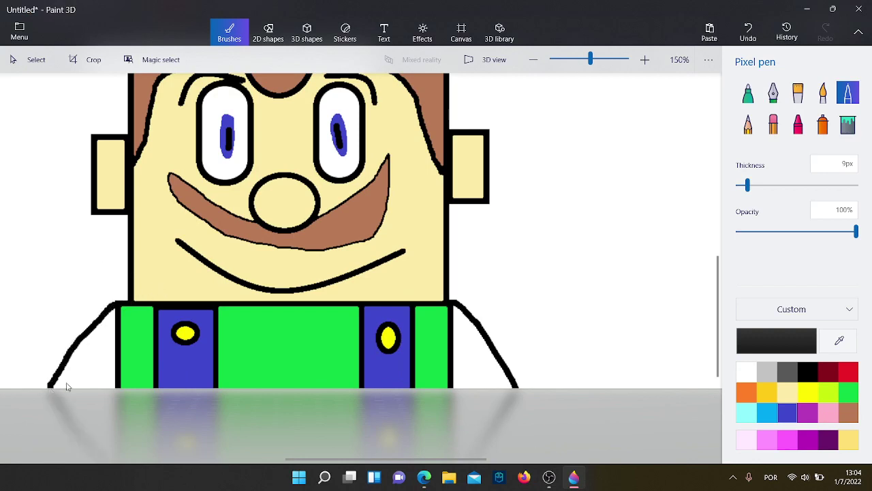
- Fill both arm areas with bright green and compare the drawing with the Lego Luigi reference image in the browser
click(849, 392)
click(848, 123)
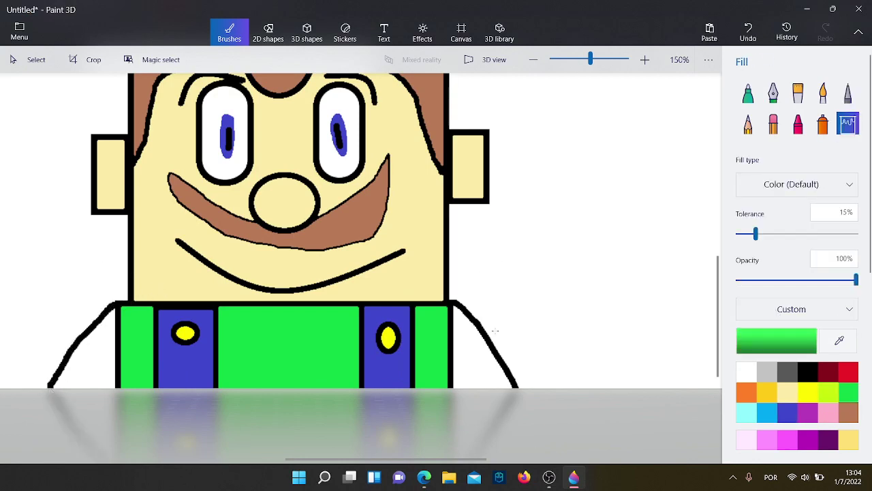
click(454, 371)
click(100, 364)
scroll(383, 179, down, 3)
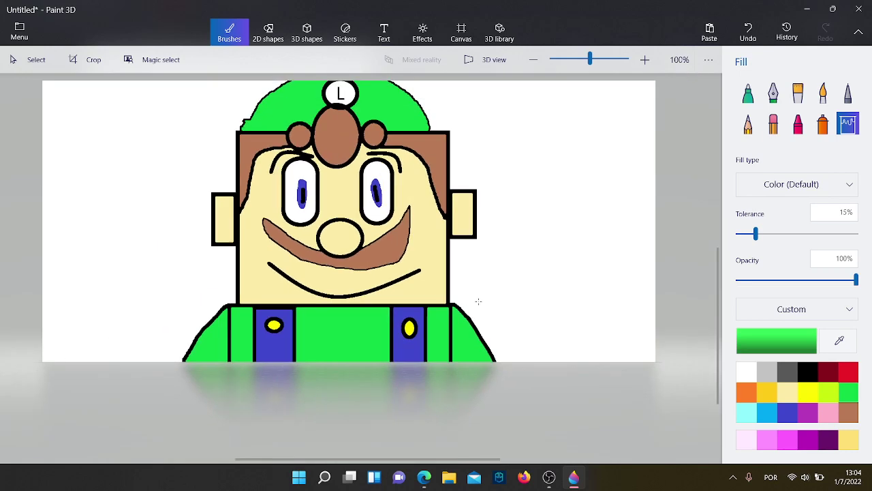
click(435, 479)
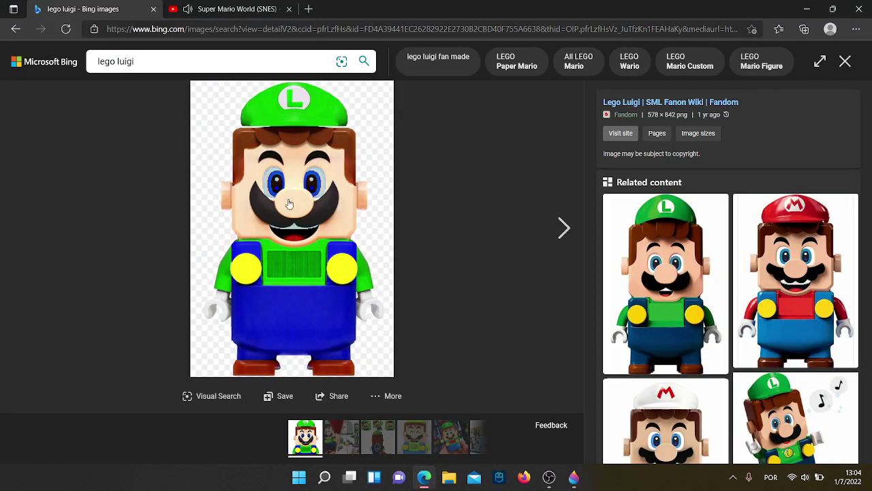
click(574, 477)
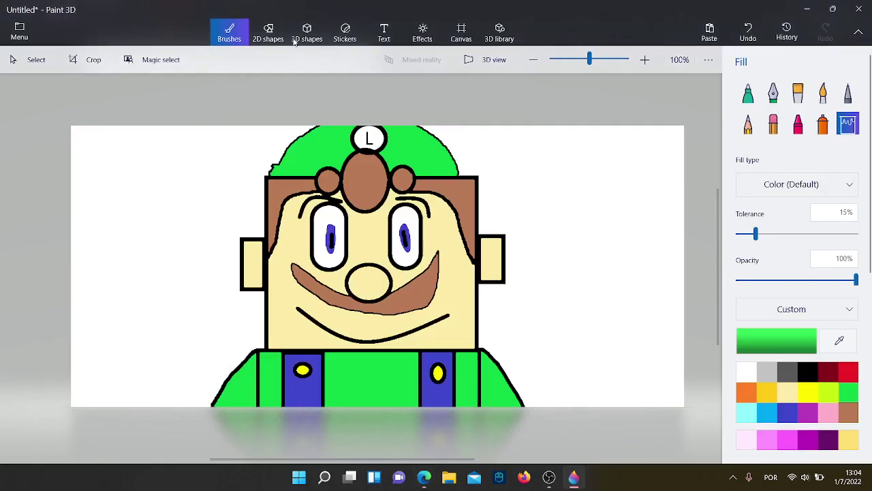
- Add a text box on the white area beside the hat reading "and there ya go! lego luigi is done!"
click(377, 32)
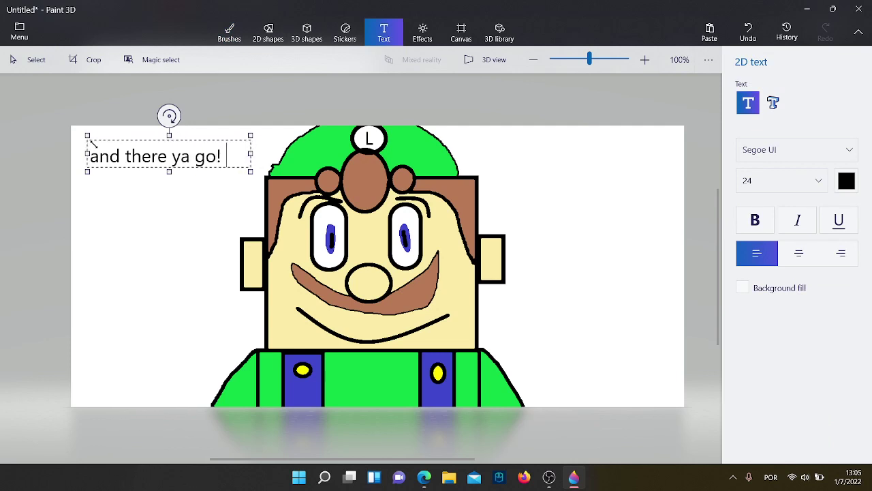
text(luigi i)
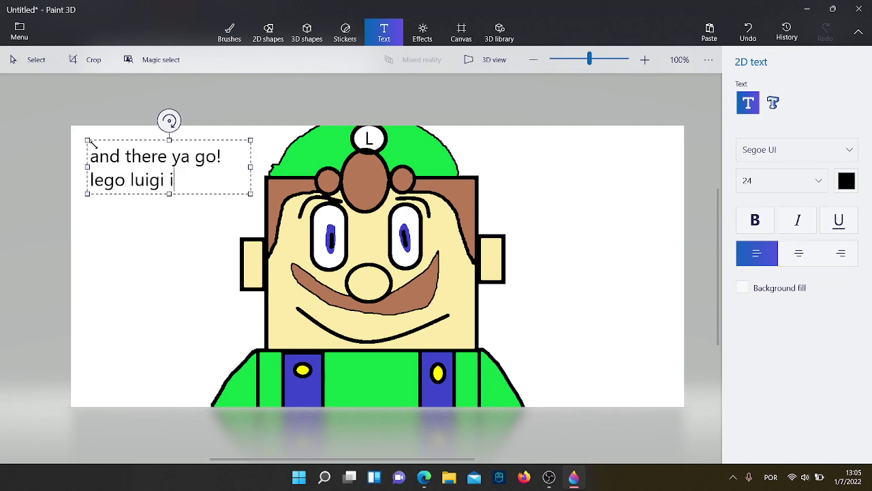
text(s done!)
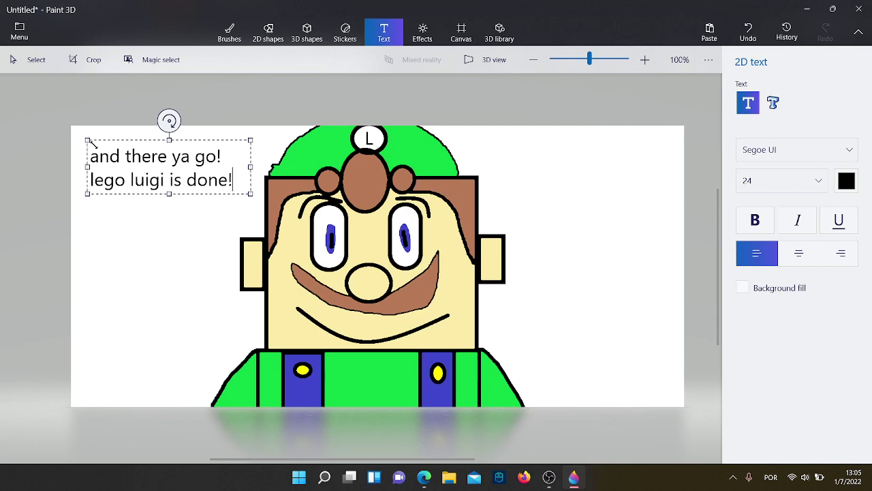
- Replace the caption with "ofcourse if you want to then you can always just change him into mario"
key(BackSpace)
key(BackSpace)
key(BackSpace)
key(BackSpace)
key(BackSpace)
key(BackSpace)
key(BackSpace)
key(BackSpace)
key(BackSpace)
key(BackSpace)
key(BackSpace)
key(BackSpace)
key(BackSpace)
key(BackSpace)
key(BackSpace)
key(BackSpace)
key(BackSpace)
key(BackSpace)
key(BackSpace)
key(BackSpace)
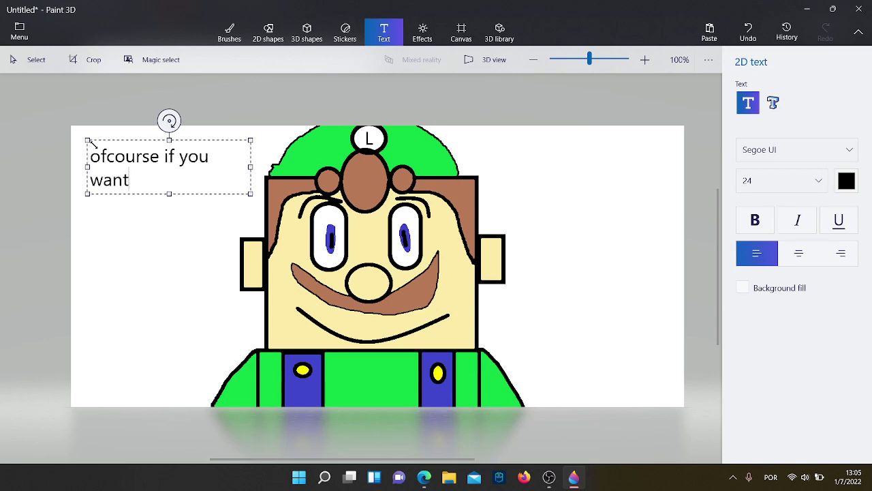
text(to then you can alw)
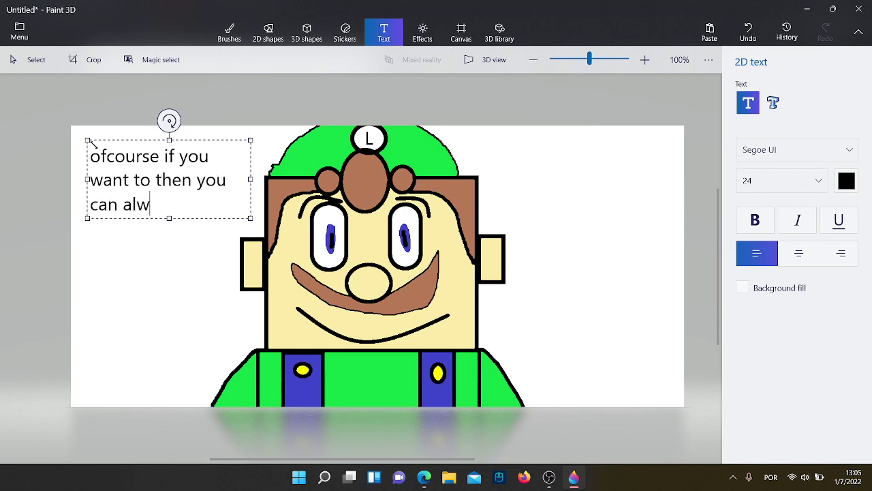
text(ays just chang)
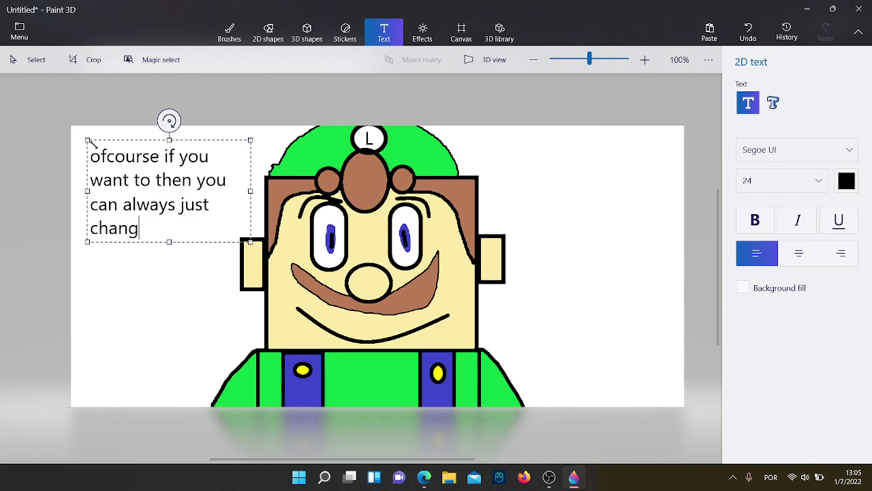
text(e him into )
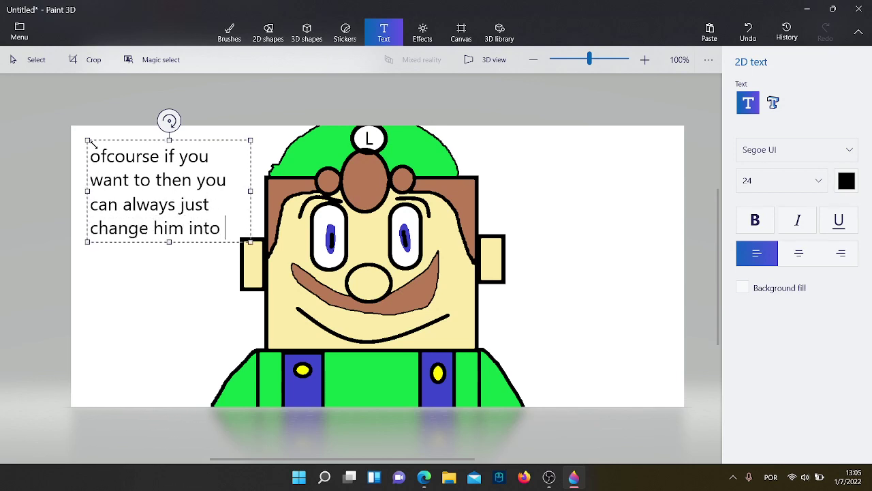
text(mario)
- Replace the caption with the closing message "so yeah that's all for today1 ttxhx for watchingg1"
key(BackSpace)
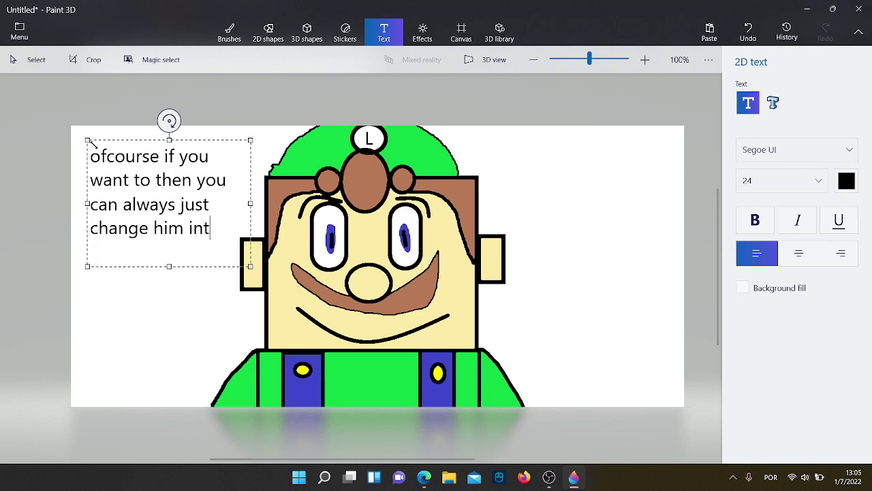
key(BackSpace)
key(BackSpace)
key(BackSpace)
key(BackSpace)
key(BackSpace)
key(BackSpace)
key(BackSpace)
key(BackSpace)
key(BackSpace)
key(BackSpace)
key(BackSpace)
key(BackSpace)
key(BackSpace)
key(BackSpace)
key(BackSpace)
key(BackSpace)
key(BackSpace)
key(BackSpace)
key(BackSpace)
key(BackSpace)
key(BackSpace)
key(BackSpace)
key(BackSpace)
key(BackSpace)
key(BackSpace)
key(BackSpace)
key(BackSpace)
key(BackSpace)
key(BackSpace)
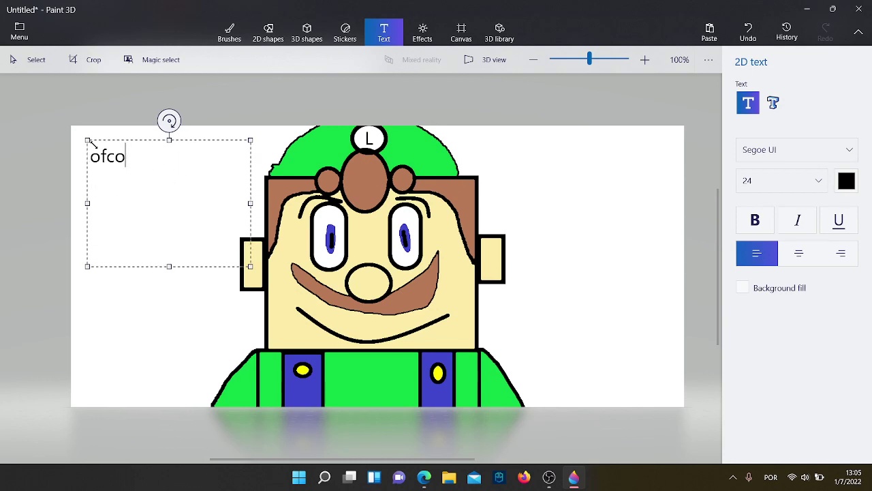
text(yeah that')
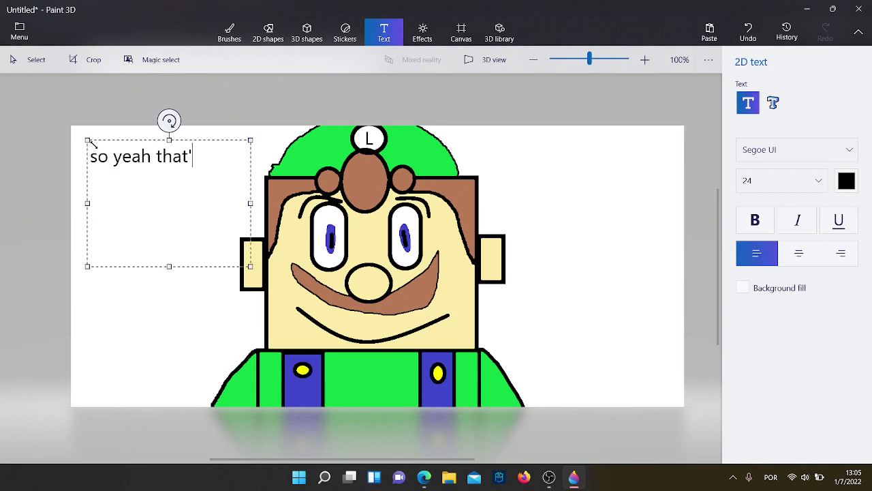
text(s all for today)
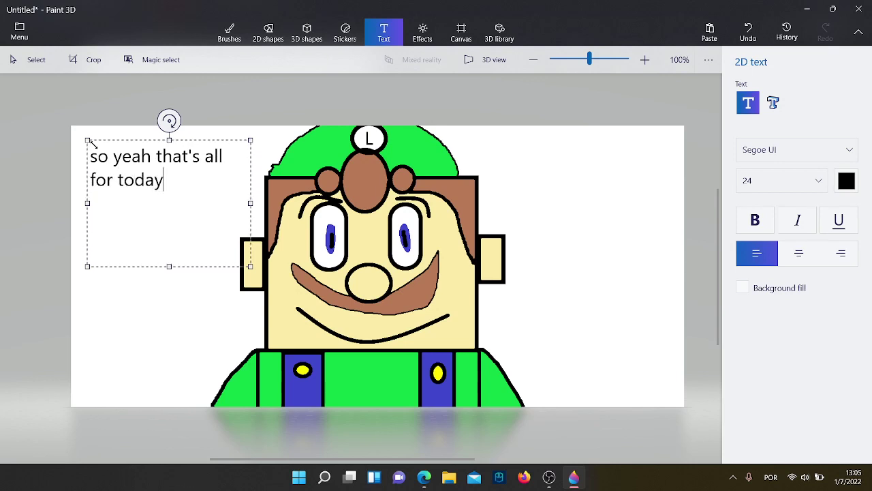
text(1 ttxhx for)
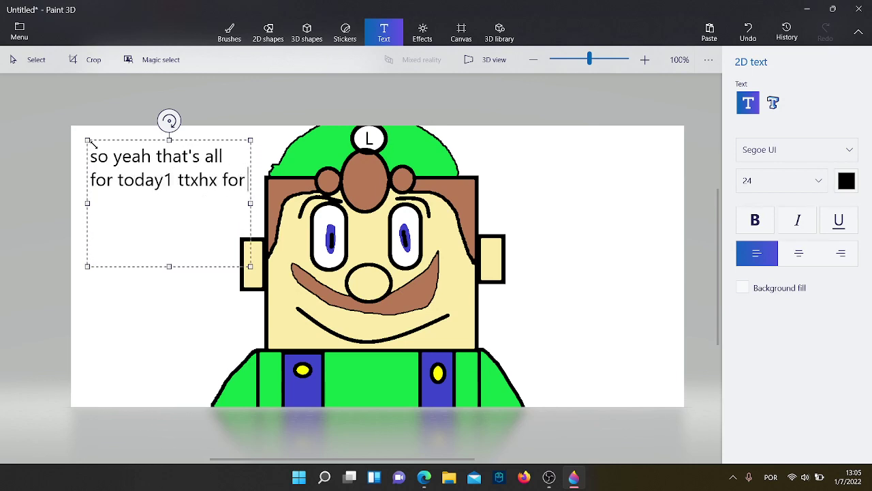
text( watchingg)
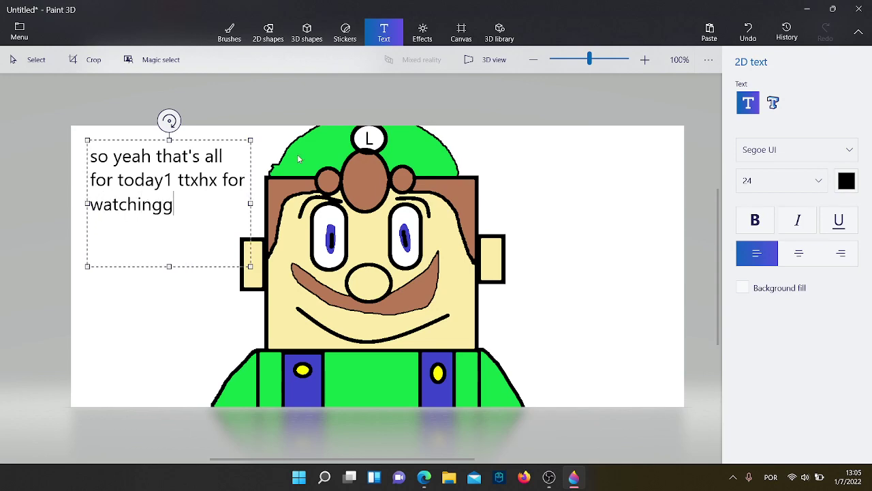
text(1)
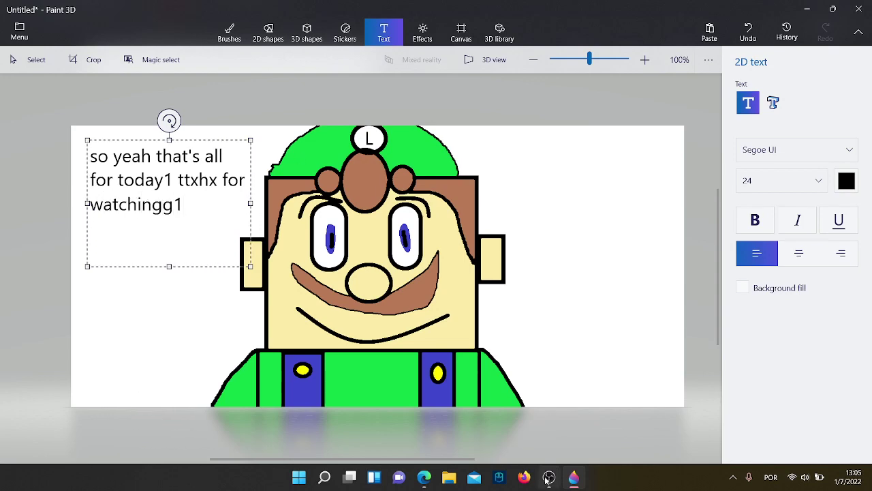